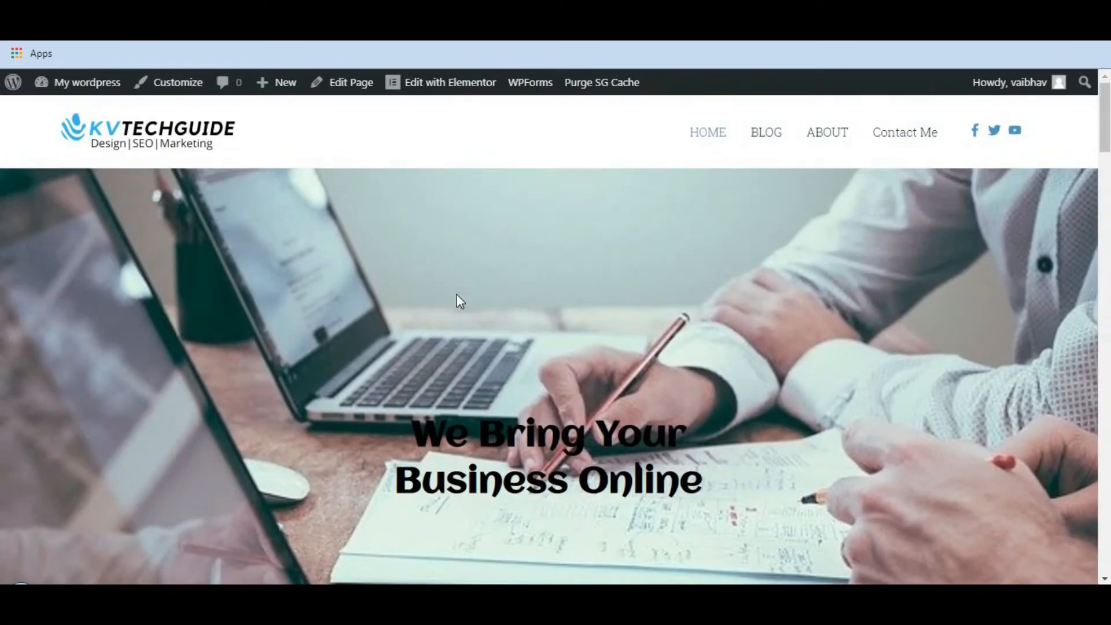
Open the home page for editing in Elementor and set the hero section's background type to Slideshow.
{"action": "left_click", "coordinate": [449, 84]}
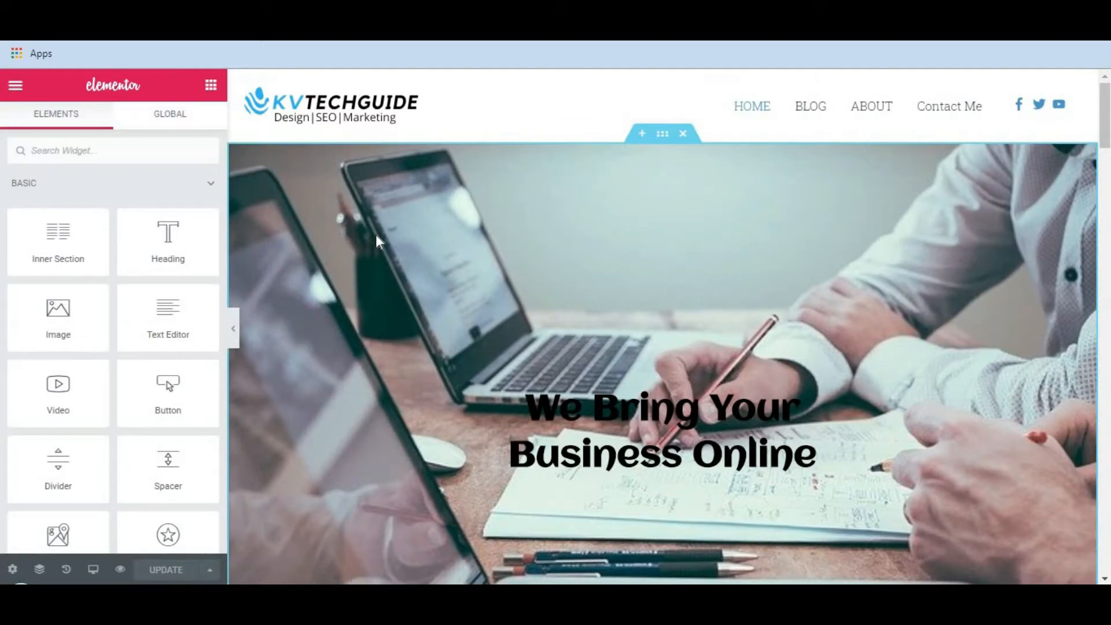
{"action": "left_click", "coordinate": [664, 136]}
{"action": "left_click", "coordinate": [113, 124]}
{"action": "mouse_move", "coordinate": [143, 379]}
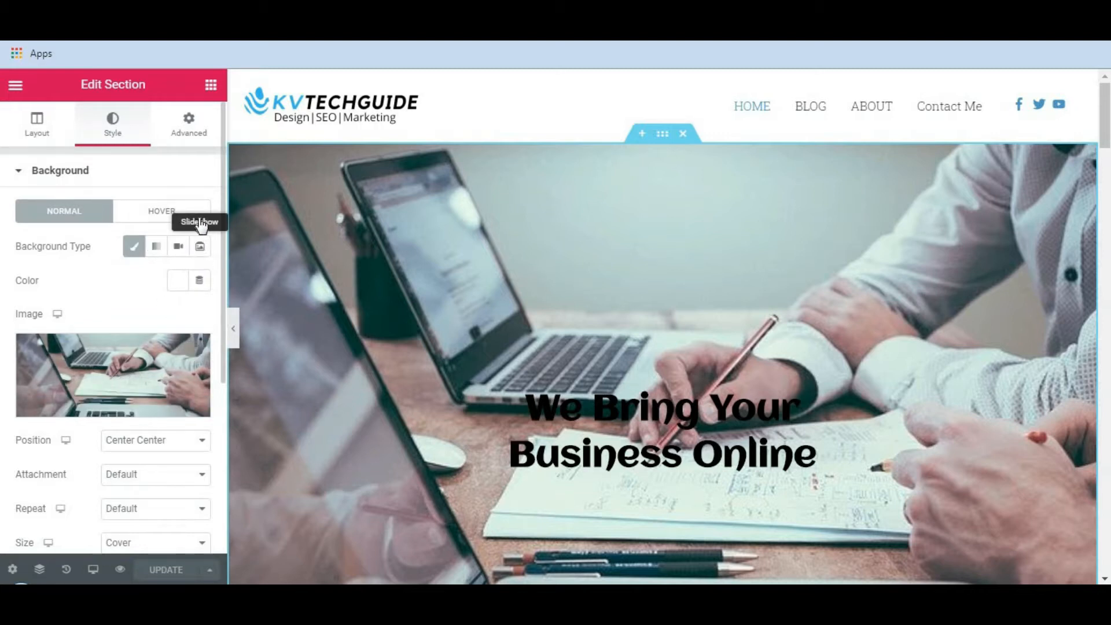
{"action": "left_click", "coordinate": [198, 247]}
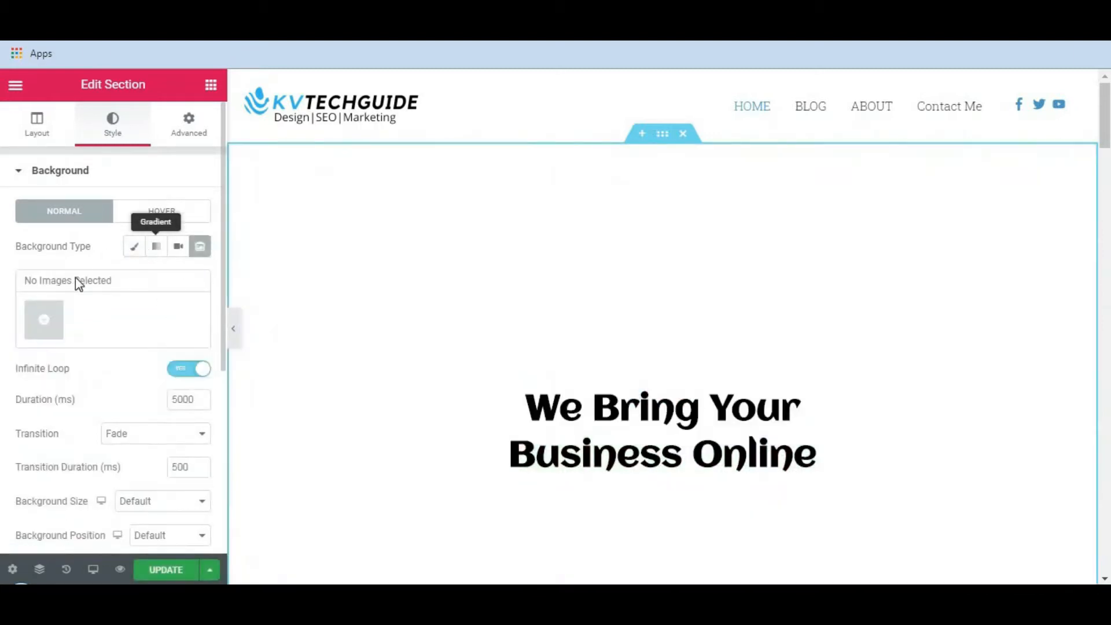
Create a background gallery from the media library's second to fifth images: window-side laptop, laptop with phone, overhead meeting and notebook writing.
{"action": "left_click", "coordinate": [44, 321]}
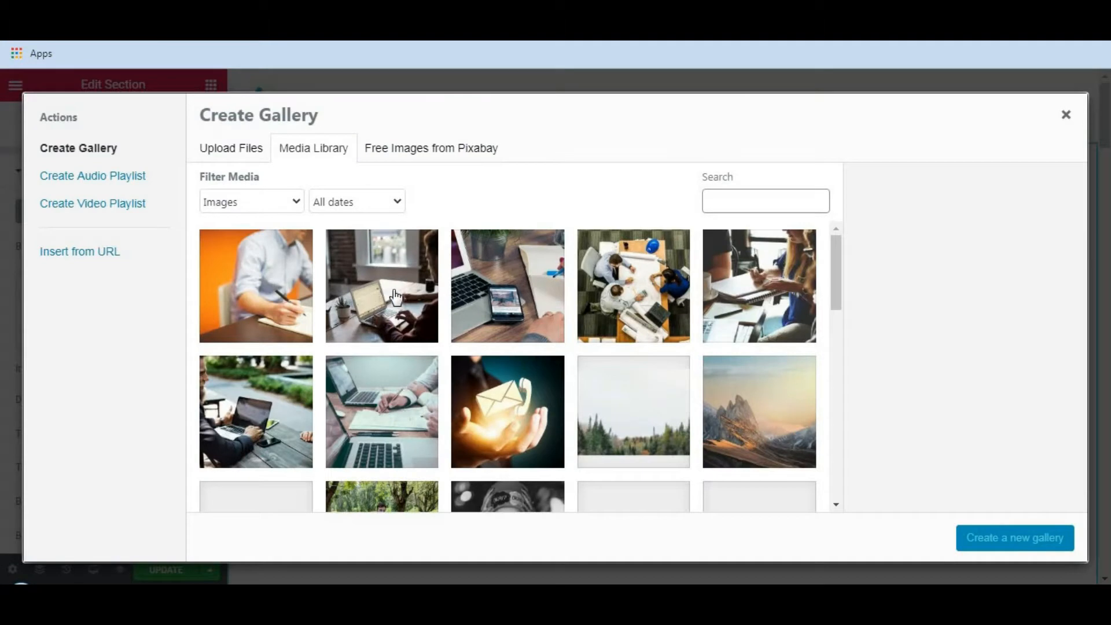
{"action": "left_click", "coordinate": [386, 288]}
{"action": "left_click", "coordinate": [501, 280]}
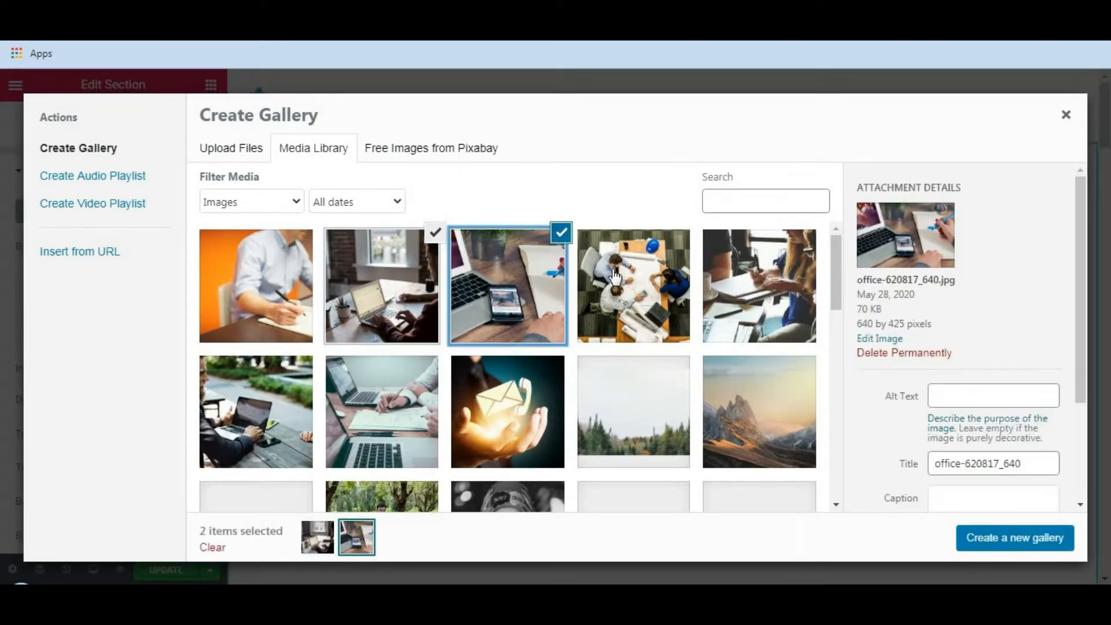
{"action": "left_click", "coordinate": [634, 287]}
{"action": "left_click", "coordinate": [749, 293]}
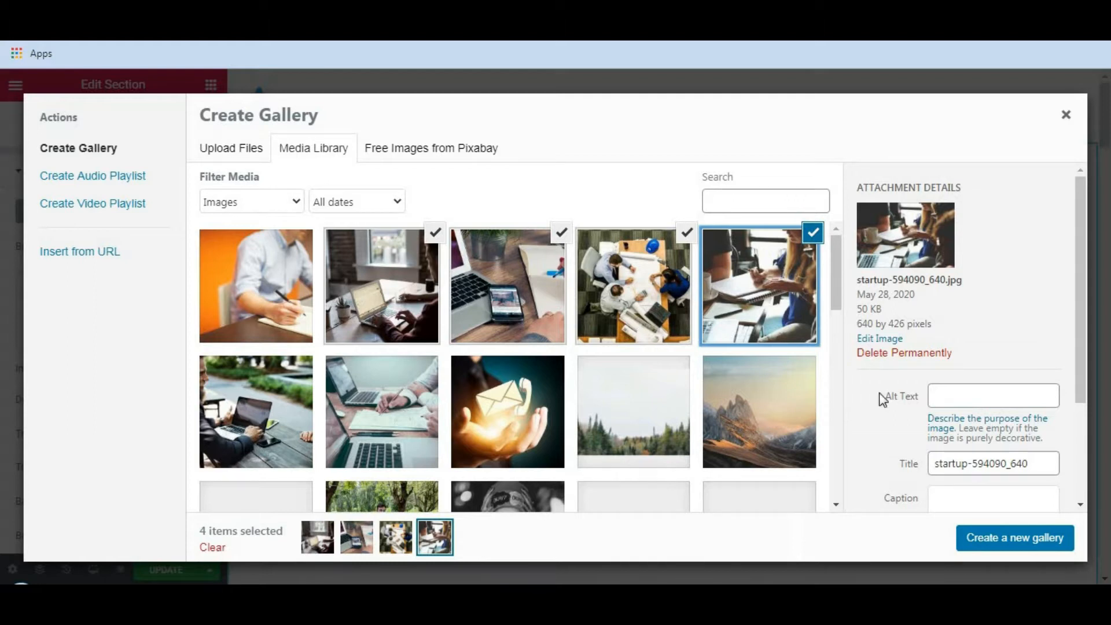
{"action": "left_click", "coordinate": [1020, 542]}
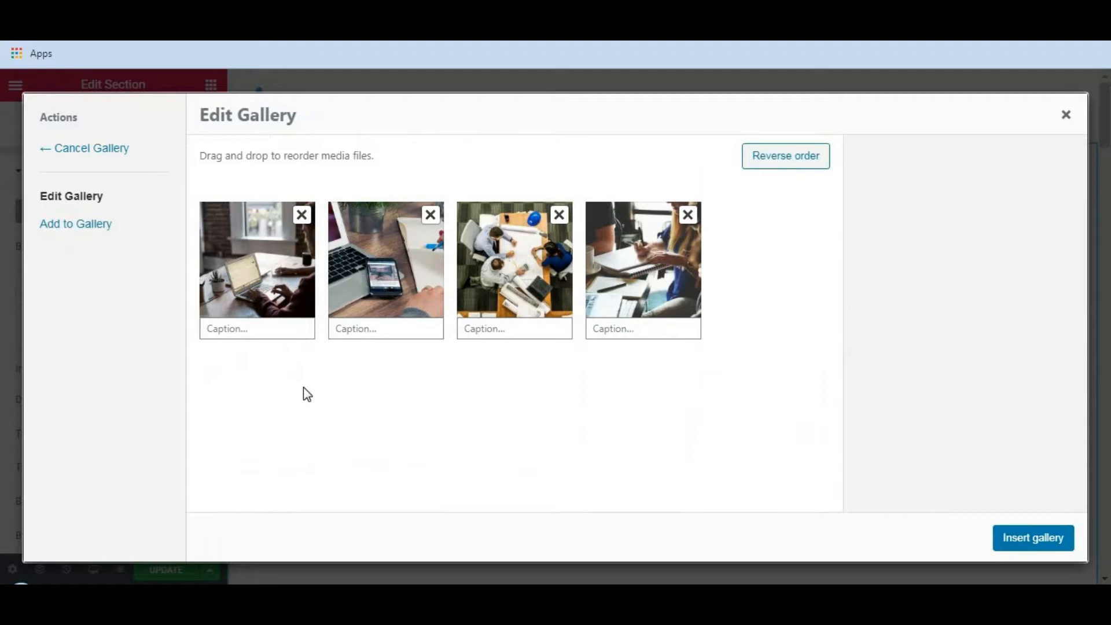
Reorder the gallery to laptop with phone, overhead meeting, notebook writing, and the window-side laptop image last.
{"action": "left_click_drag", "start_coordinate": [398, 271], "coordinate": [266, 269]}
{"action": "left_click_drag", "start_coordinate": [492, 264], "coordinate": [376, 265]}
{"action": "left_click_drag", "start_coordinate": [625, 264], "coordinate": [499, 268]}
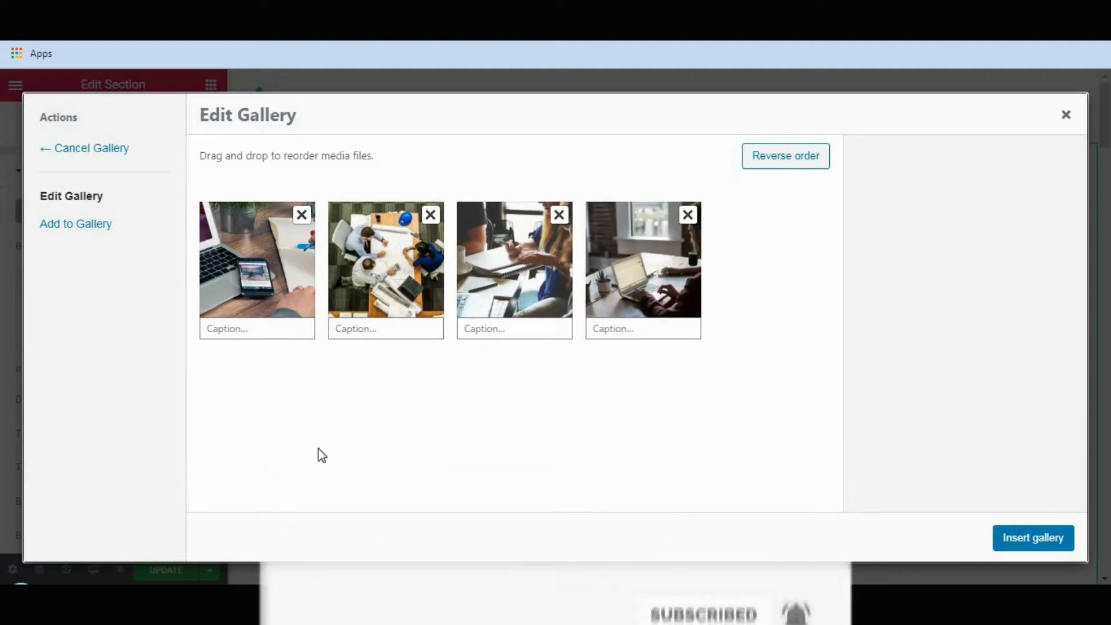
Try sample captions on the first two gallery images and clear them.
{"action": "left_click", "coordinate": [251, 328]}
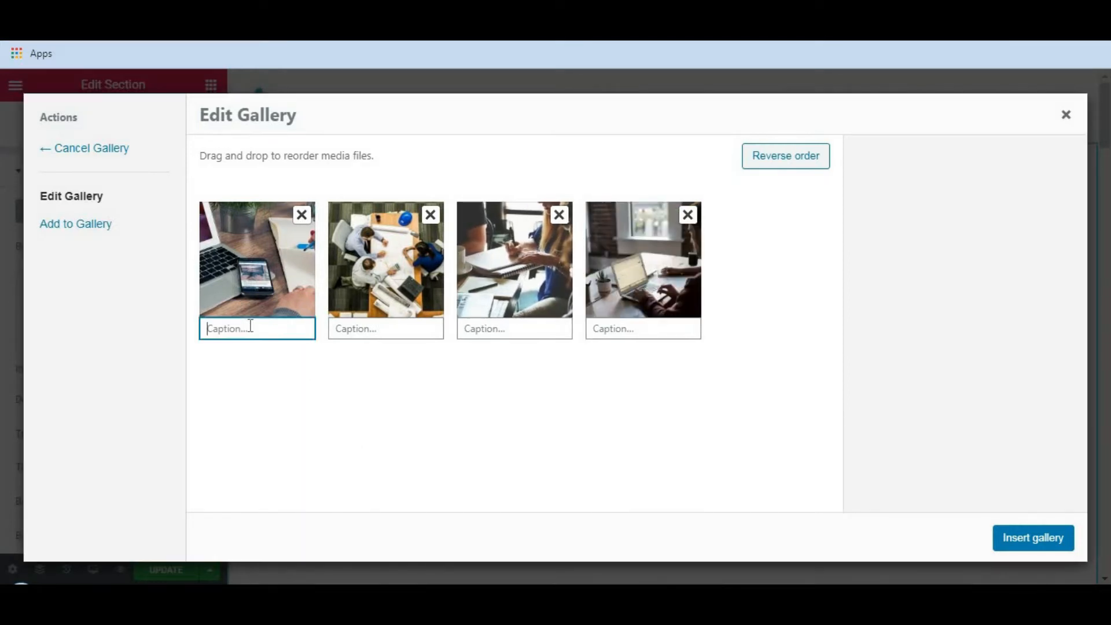
{"action": "type", "text": "jhjhjh"}
{"action": "left_click", "coordinate": [356, 326]}
{"action": "type", "text": "jhj"}
{"action": "key", "text": "BackSpace"}
{"action": "left_click", "coordinate": [252, 329]}
{"action": "key", "text": "ctrl+a"}
{"action": "key", "text": "BackSpace"}
Insert the four-image gallery as the hero section's slideshow background and preview it on the page.
{"action": "left_click", "coordinate": [1029, 541]}
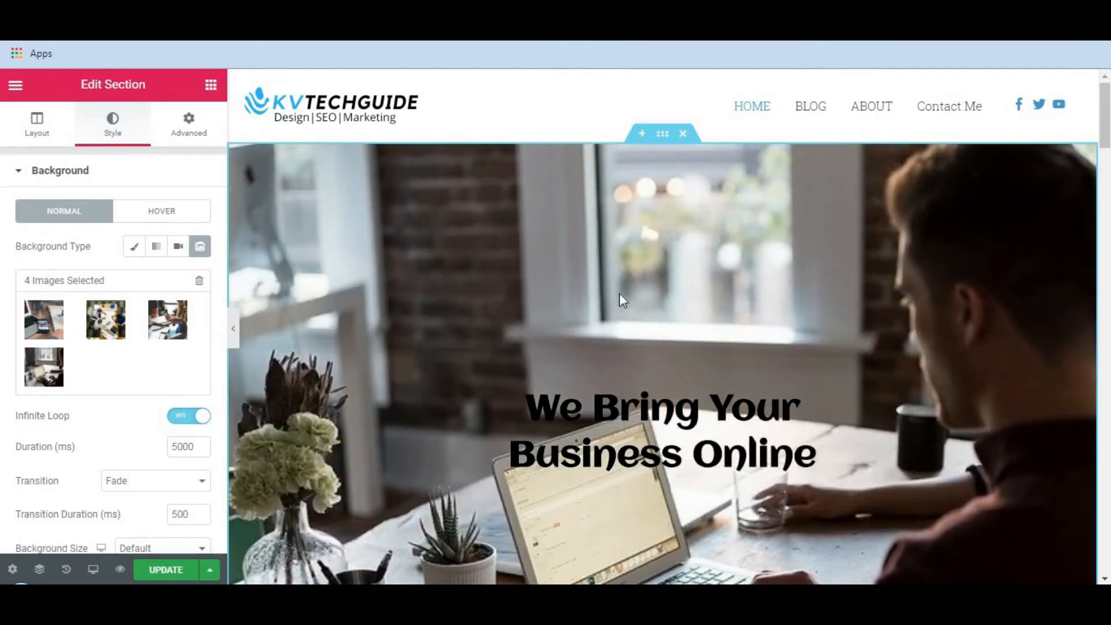
{"action": "scroll", "coordinate": [620, 293], "scroll_direction": "down", "scroll_amount": 1}
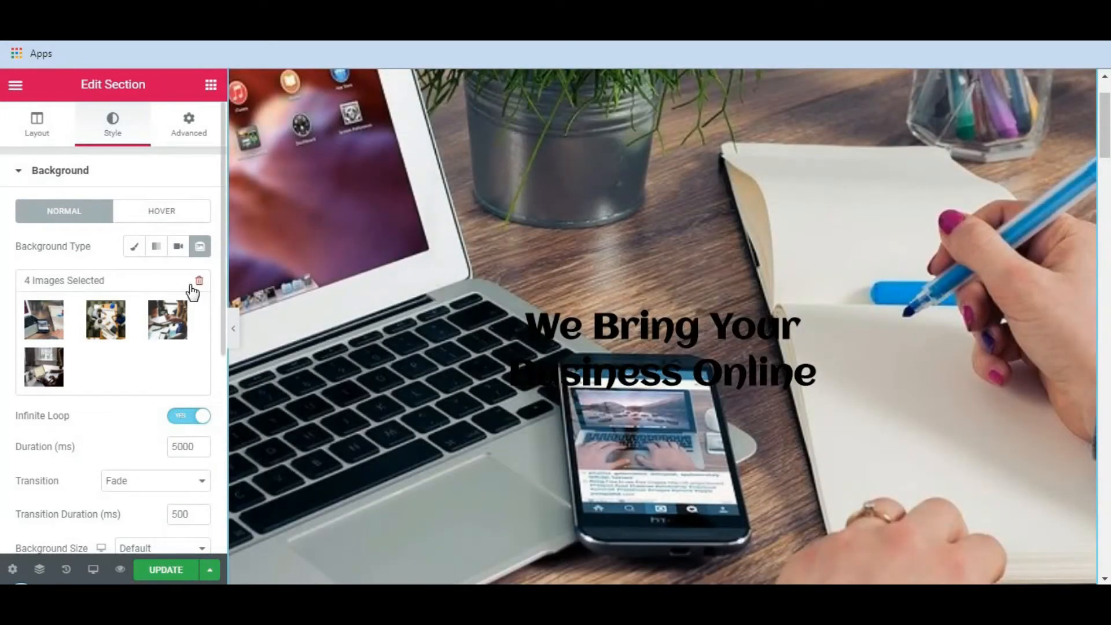
Set the background slideshow's duration to 3000 ms per image.
{"action": "scroll", "coordinate": [162, 293], "scroll_direction": "down", "scroll_amount": 1}
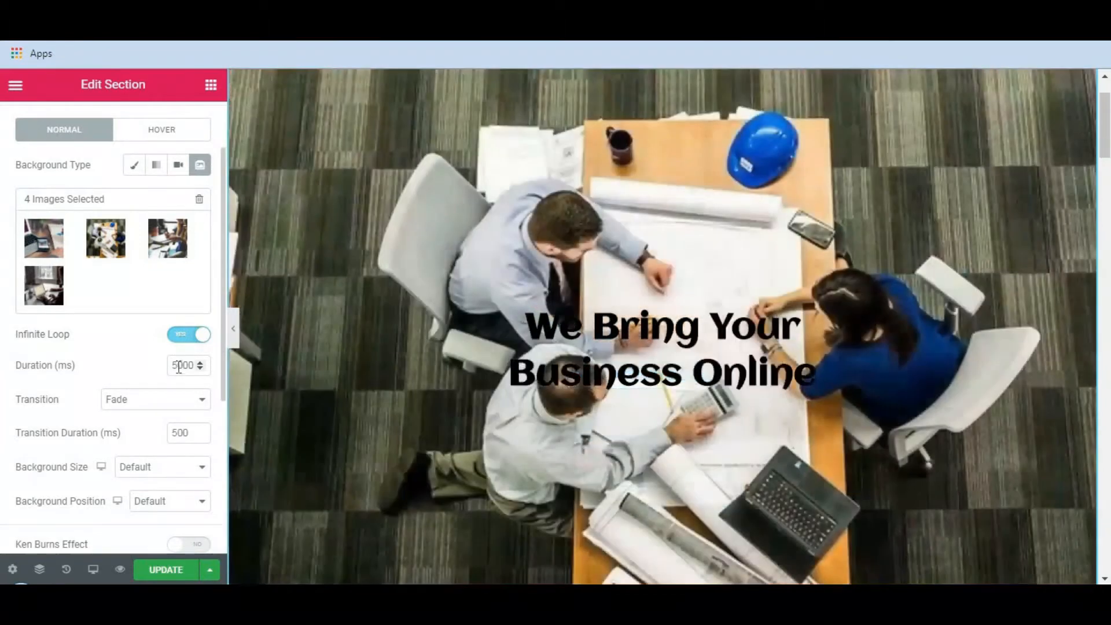
{"action": "type", "text": "2"}
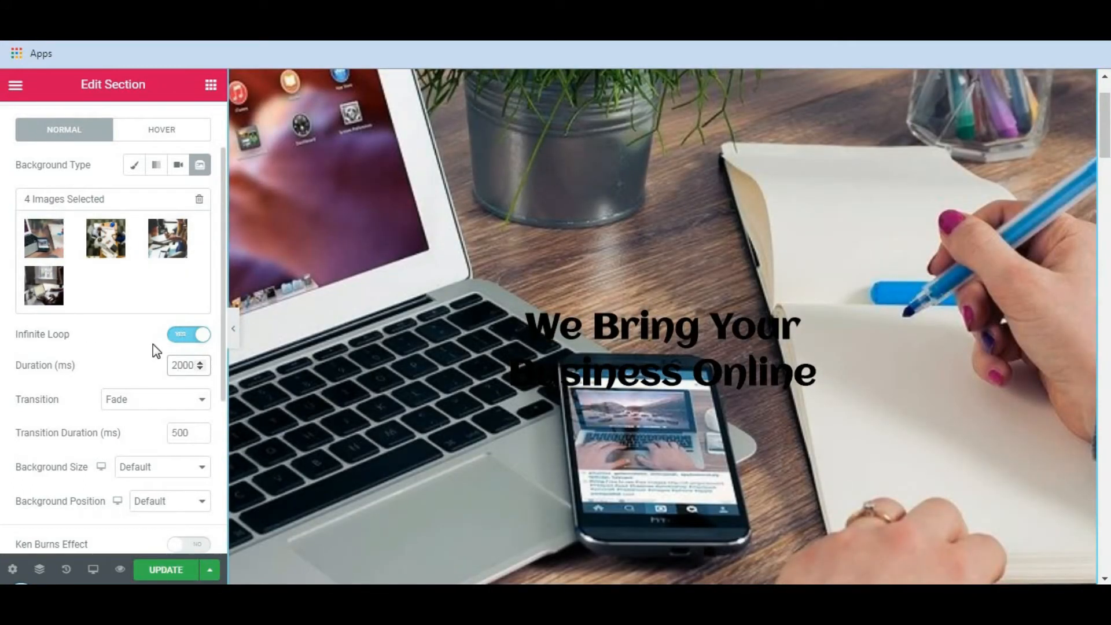
{"action": "key", "text": "BackSpace"}
{"action": "type", "text": "3"}
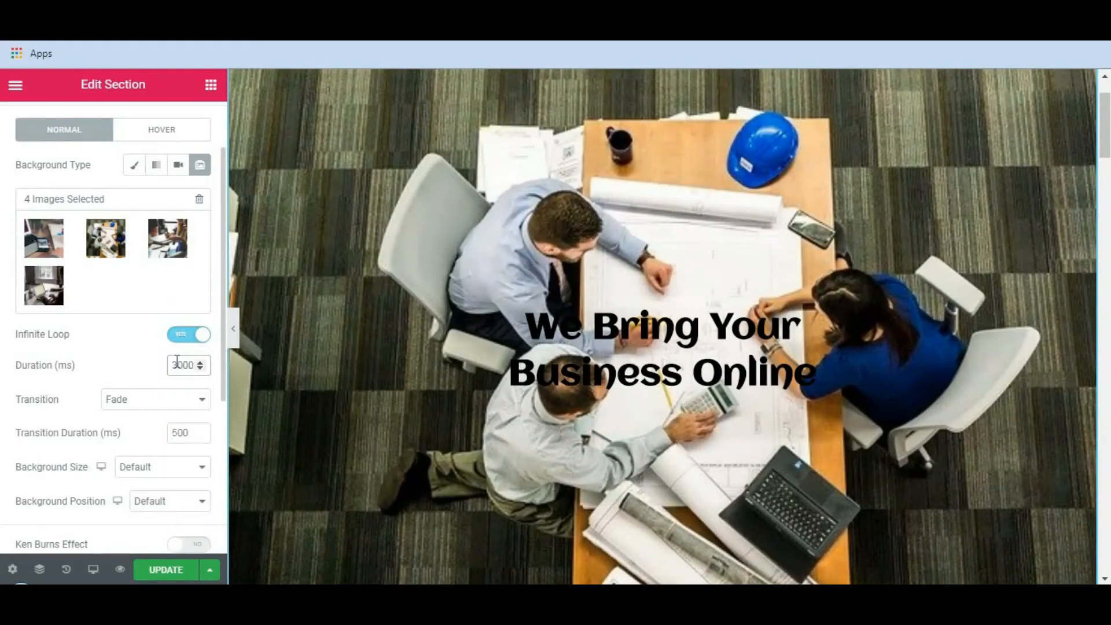
Set the background slideshow's transition duration to 200 ms.
{"action": "scroll", "coordinate": [35, 359], "scroll_direction": "down", "scroll_amount": 2}
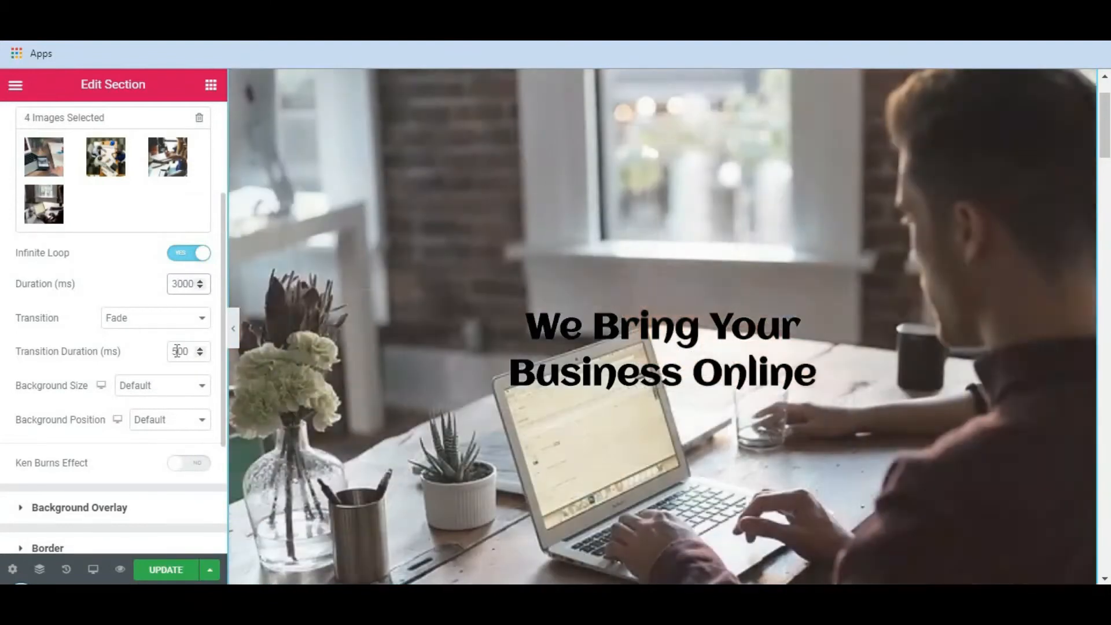
{"action": "left_click", "coordinate": [178, 351]}
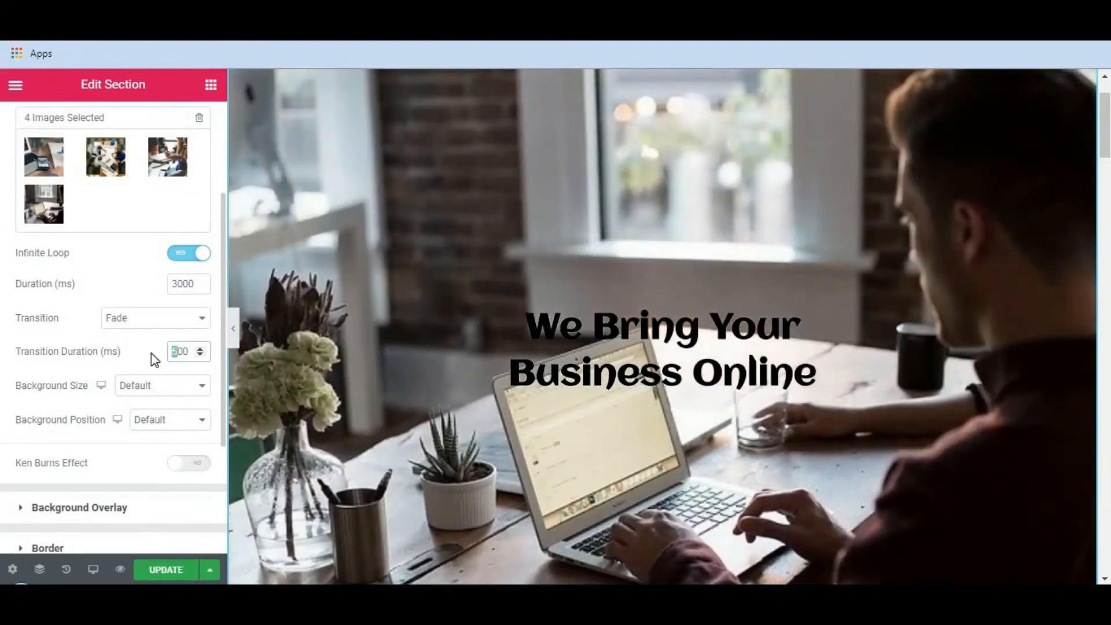
{"action": "type", "text": "2"}
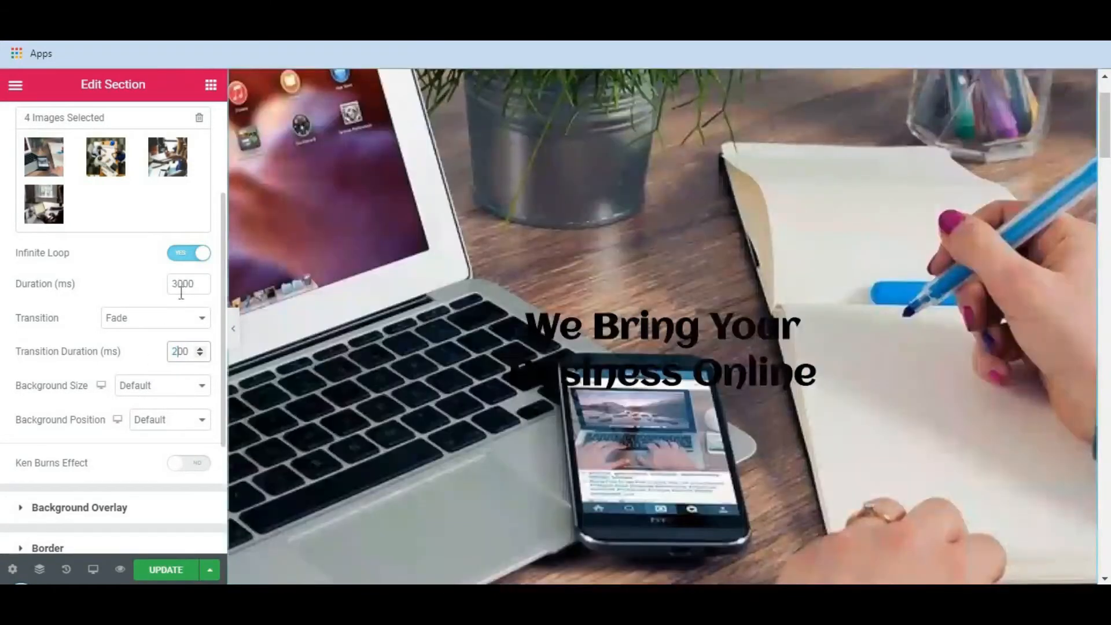
{"action": "scroll", "coordinate": [180, 294], "scroll_direction": "up", "scroll_amount": 2}
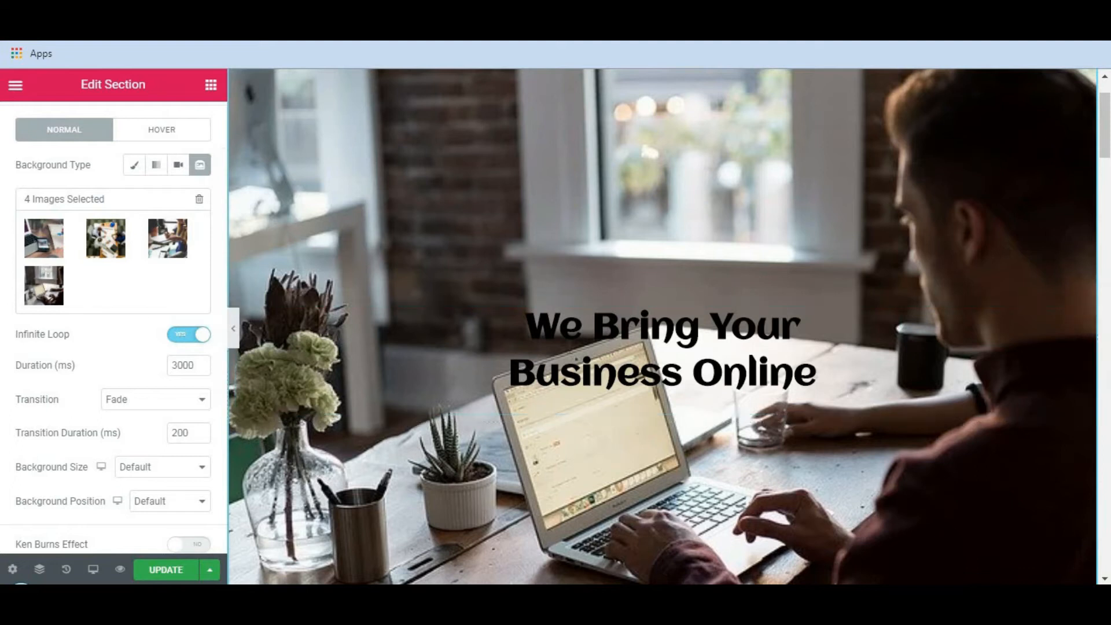
Try the Slide Right, Slide Left and Slide Up transitions on the slideshow, and return it to Fade.
{"action": "scroll", "coordinate": [112, 417], "scroll_direction": "down", "scroll_amount": 2}
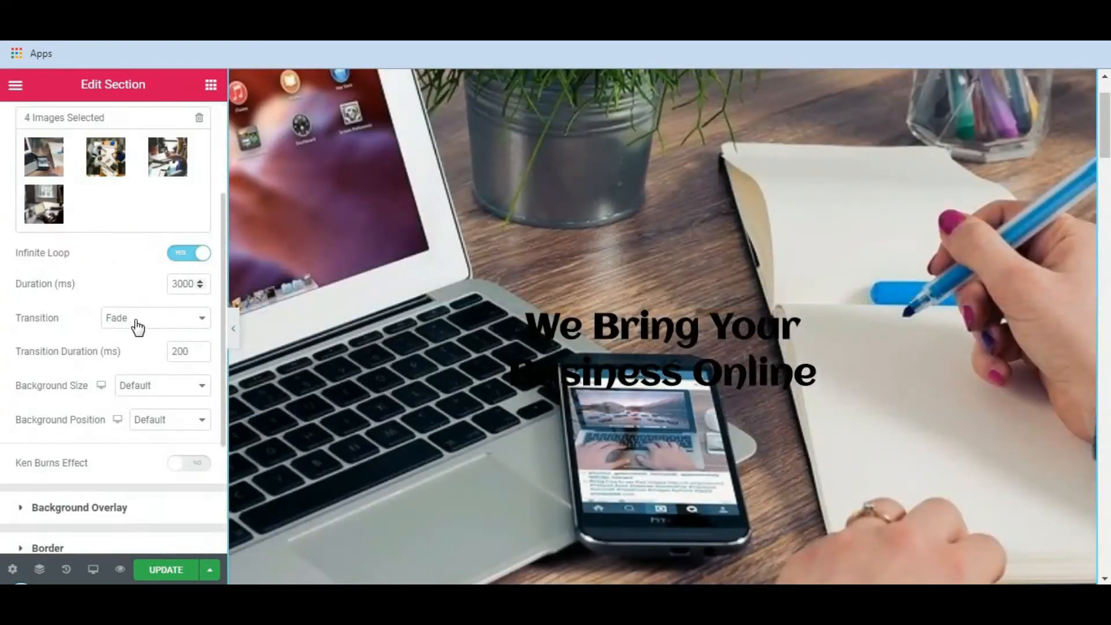
{"action": "left_click", "coordinate": [148, 329]}
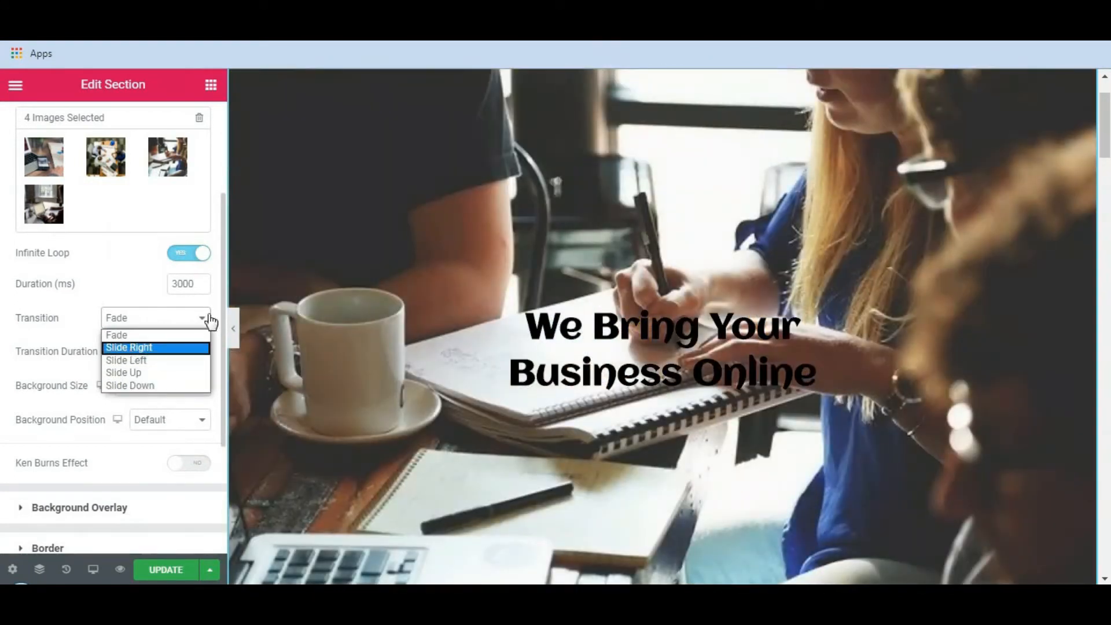
{"action": "left_click", "coordinate": [128, 348]}
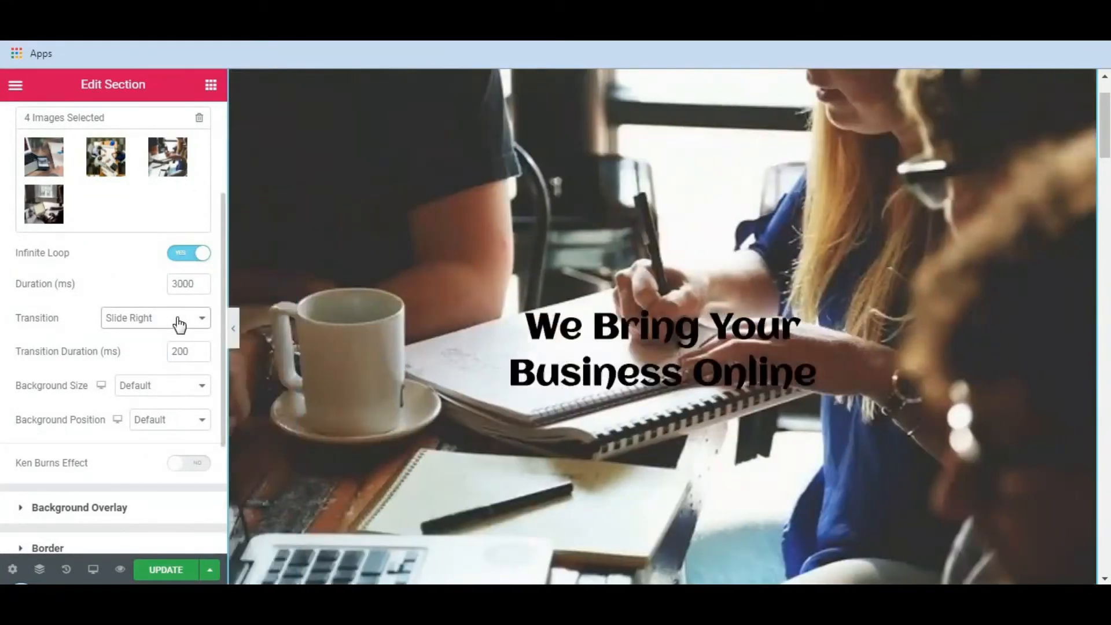
{"action": "left_click", "coordinate": [179, 324]}
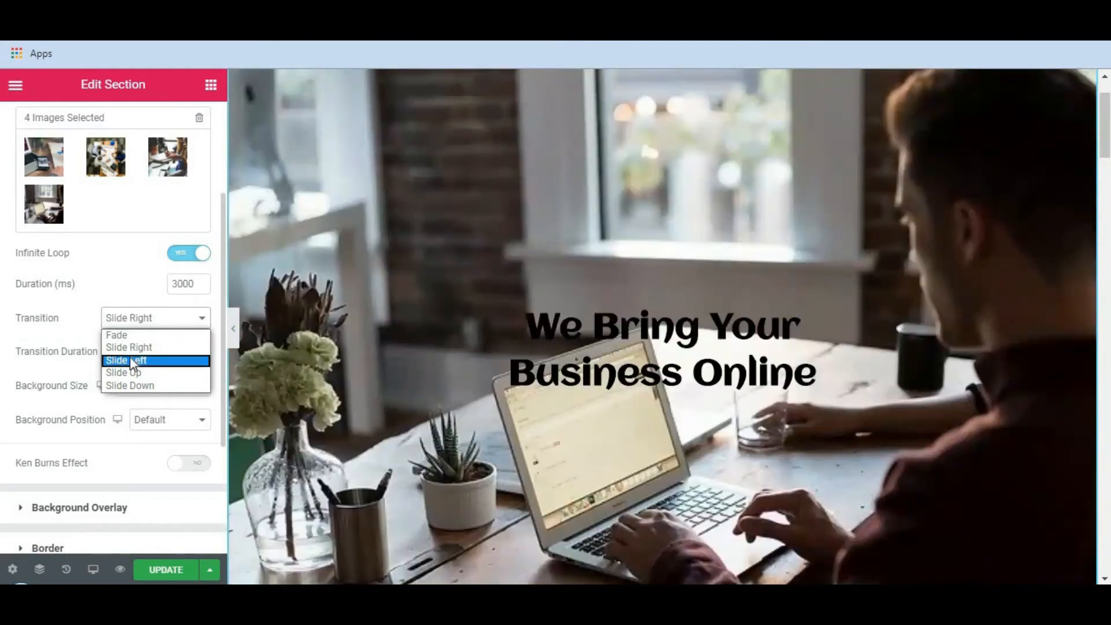
{"action": "left_click", "coordinate": [127, 360]}
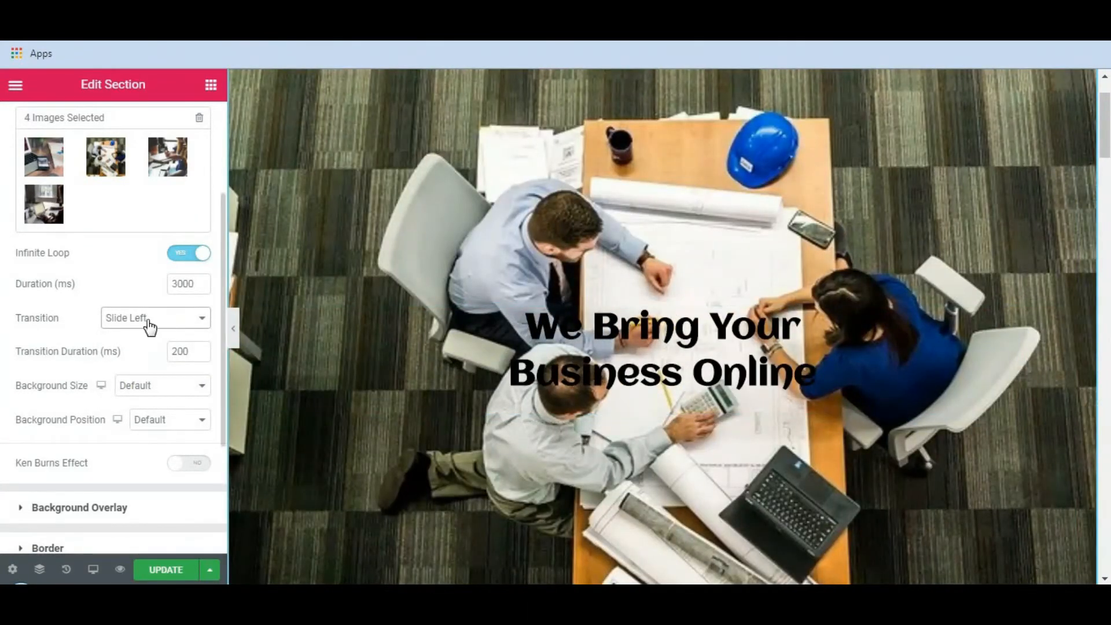
{"action": "left_click", "coordinate": [150, 324]}
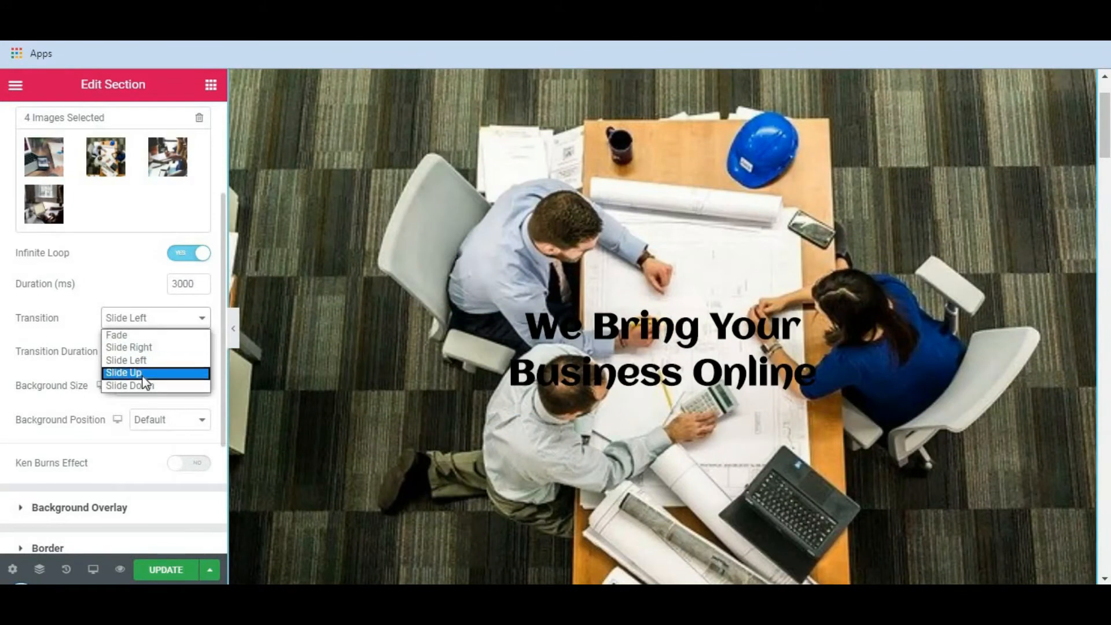
{"action": "left_click", "coordinate": [143, 374]}
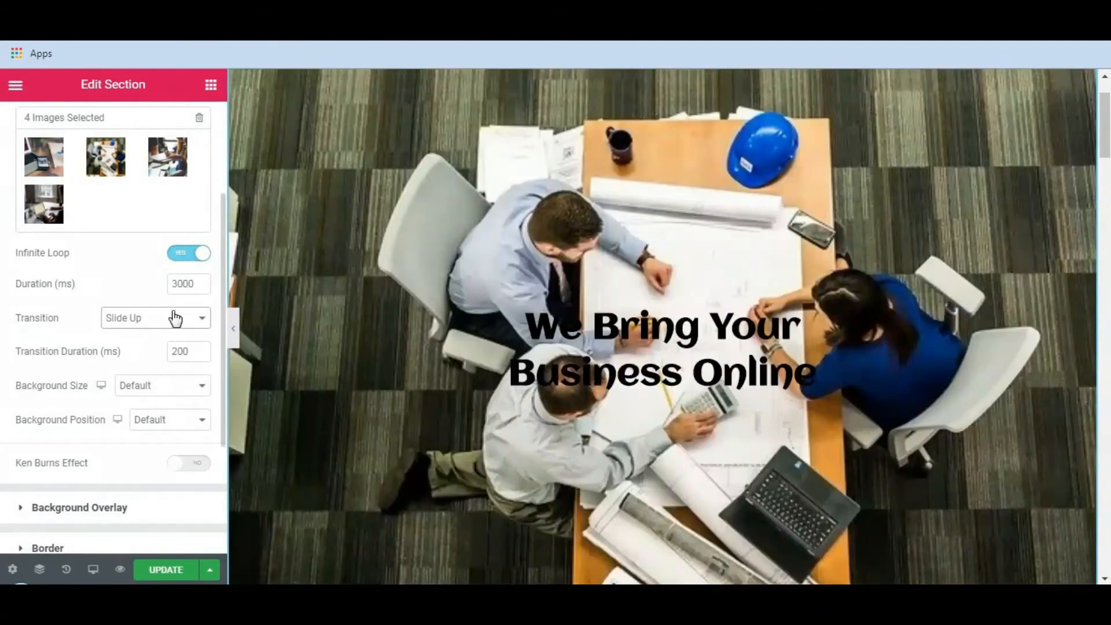
{"action": "left_click", "coordinate": [170, 327]}
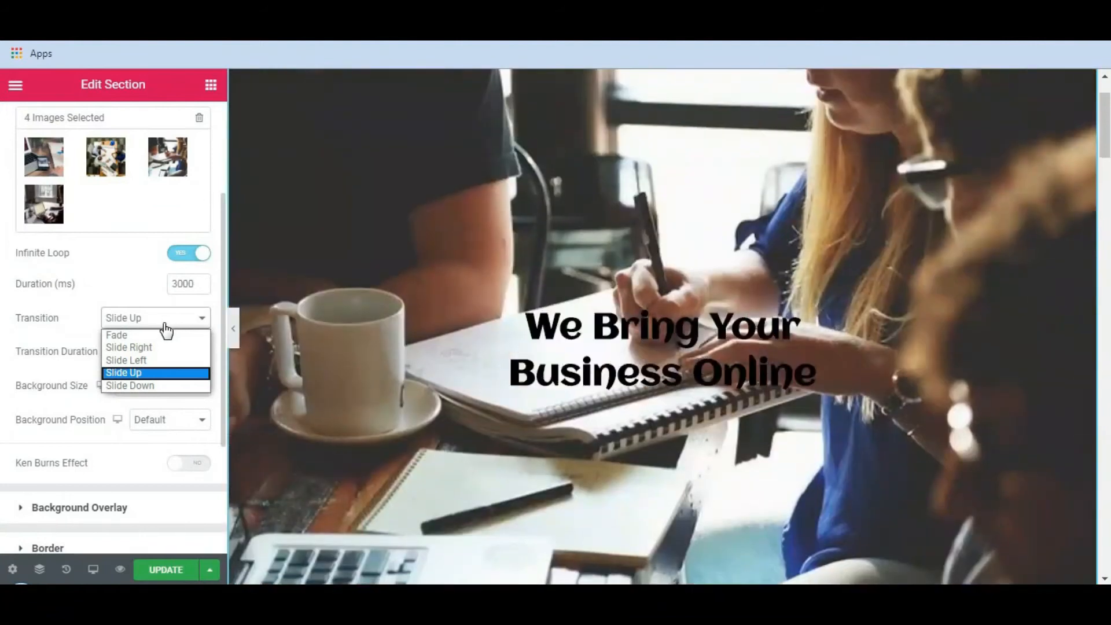
{"action": "left_click", "coordinate": [116, 335]}
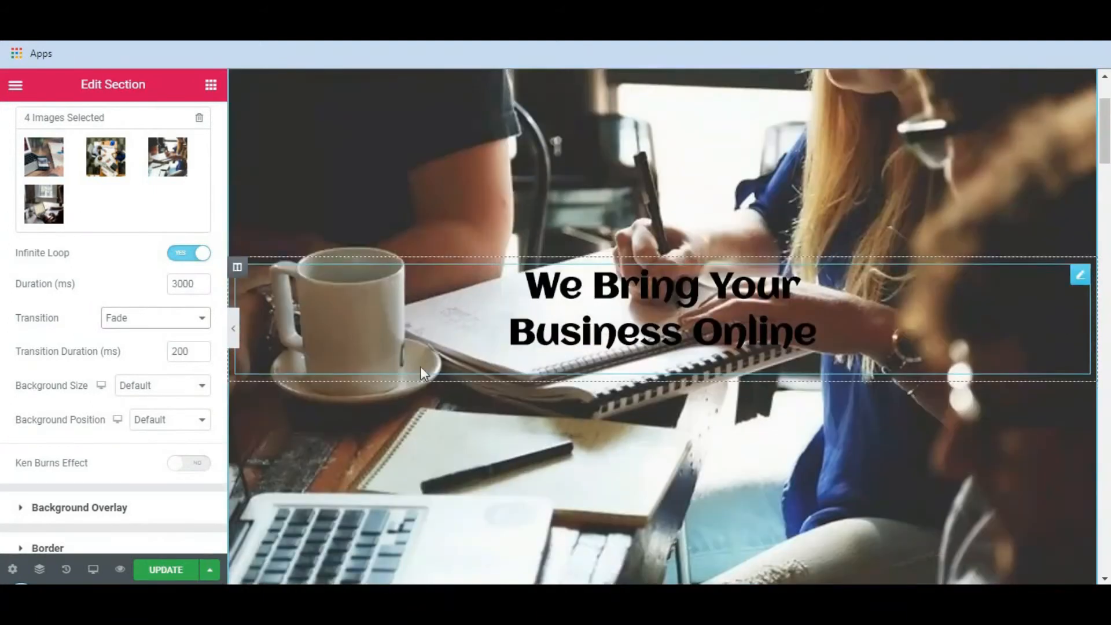
Enable the Ken Burns effect for the background slideshow and set its direction to Out.
{"action": "scroll", "coordinate": [266, 370], "scroll_direction": "down", "scroll_amount": 1}
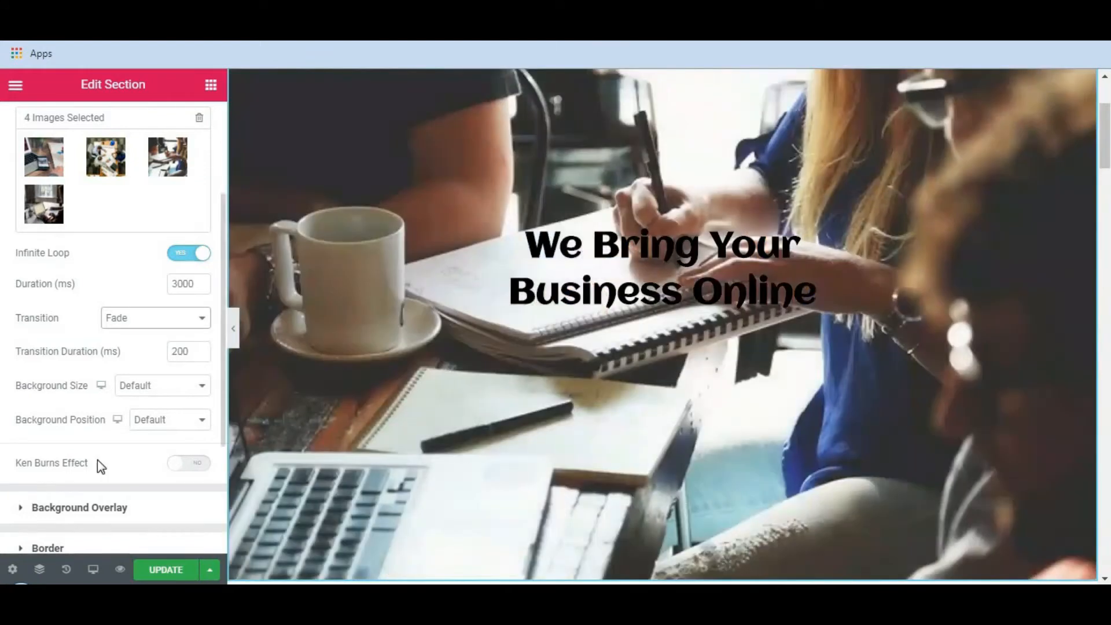
{"action": "left_click_drag", "start_coordinate": [114, 461], "coordinate": [144, 470]}
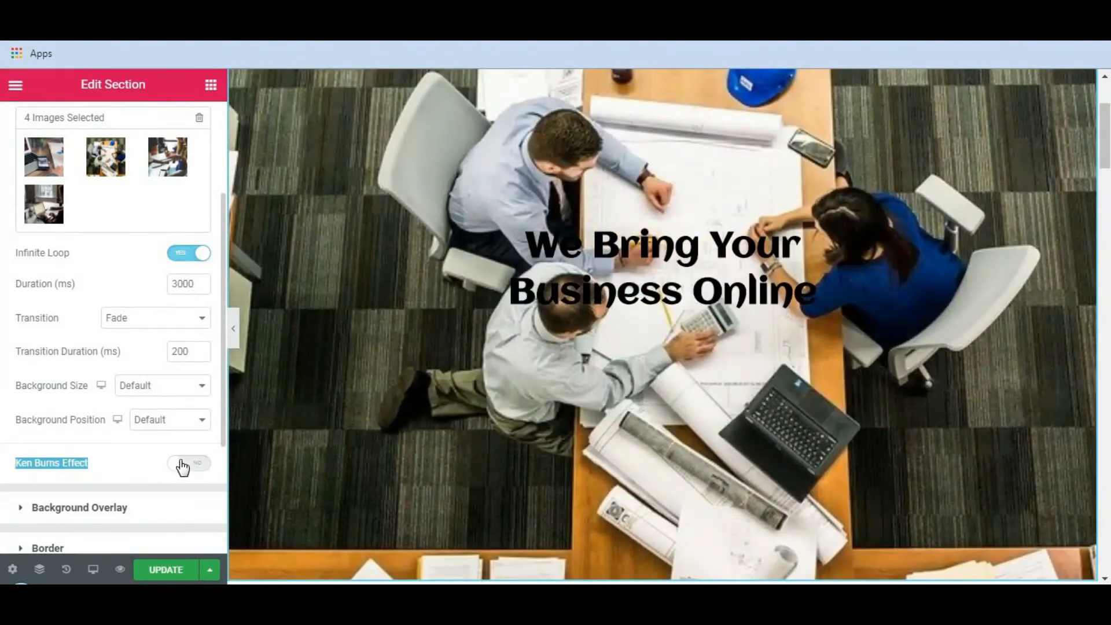
{"action": "left_click", "coordinate": [188, 465]}
{"action": "scroll", "coordinate": [155, 434], "scroll_direction": "down", "scroll_amount": 1}
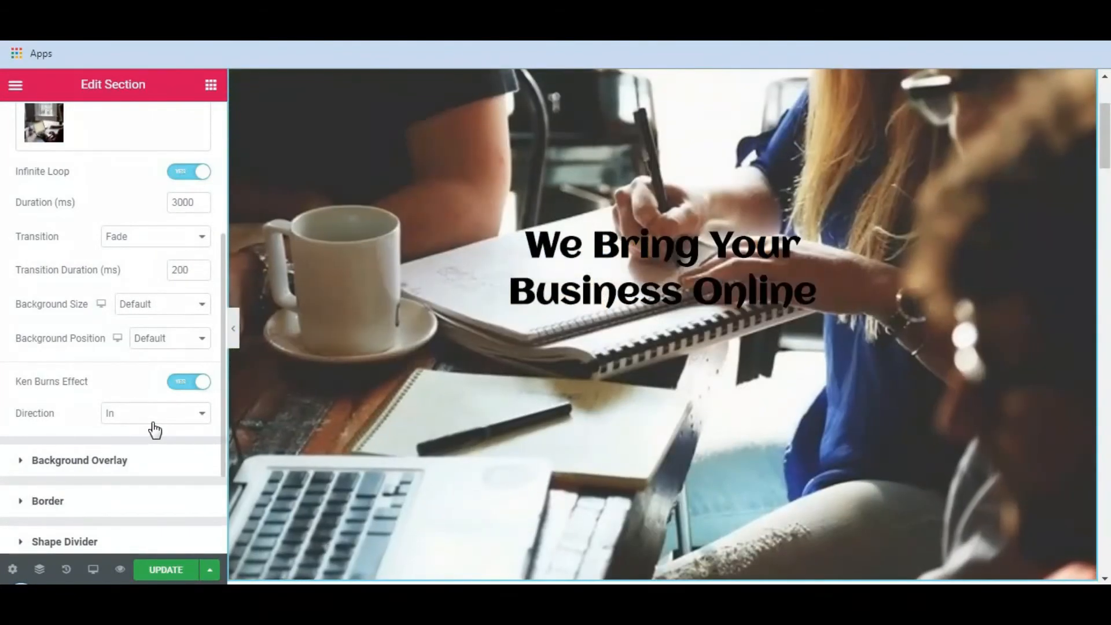
{"action": "left_click", "coordinate": [148, 421]}
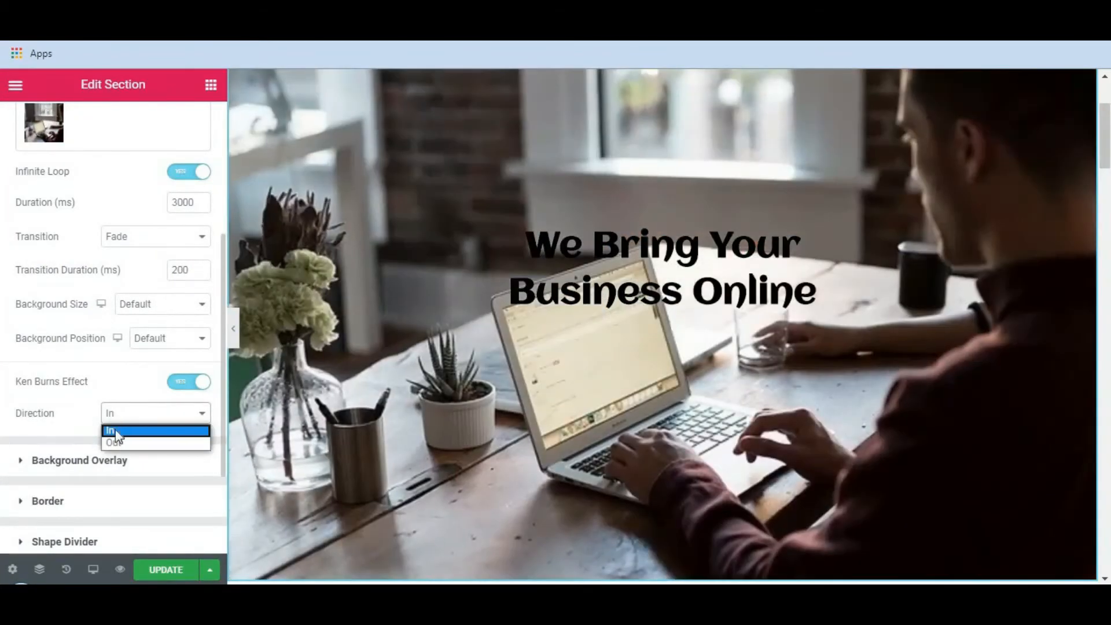
{"action": "left_click", "coordinate": [125, 444]}
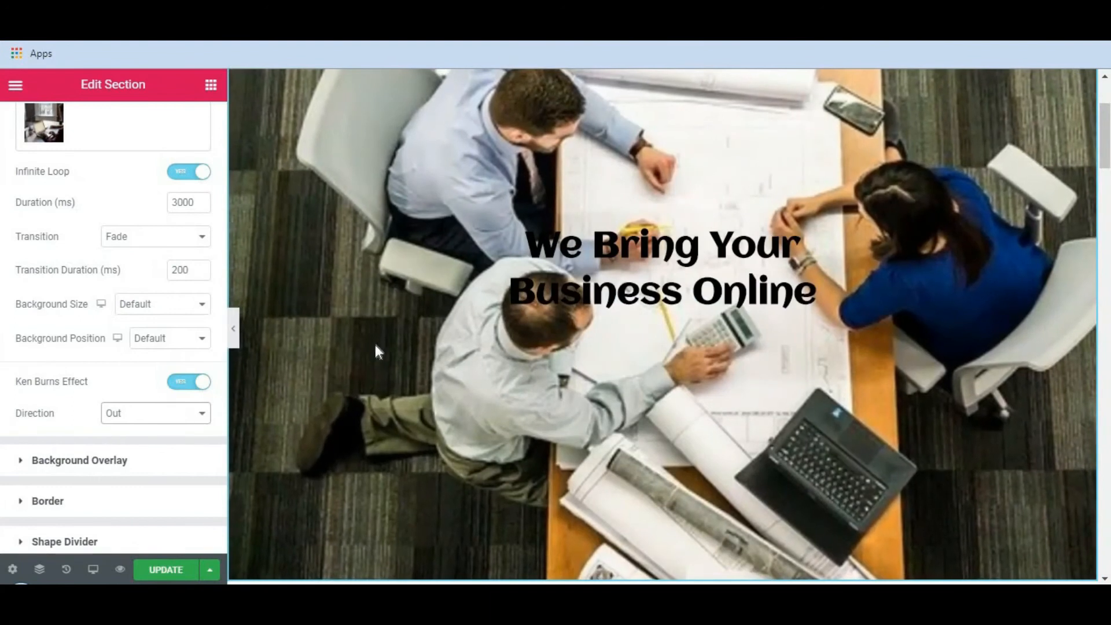
Set the background slideshow's Ken Burns direction to In, and switch the Ken Burns effect off.
{"action": "left_click", "coordinate": [191, 384]}
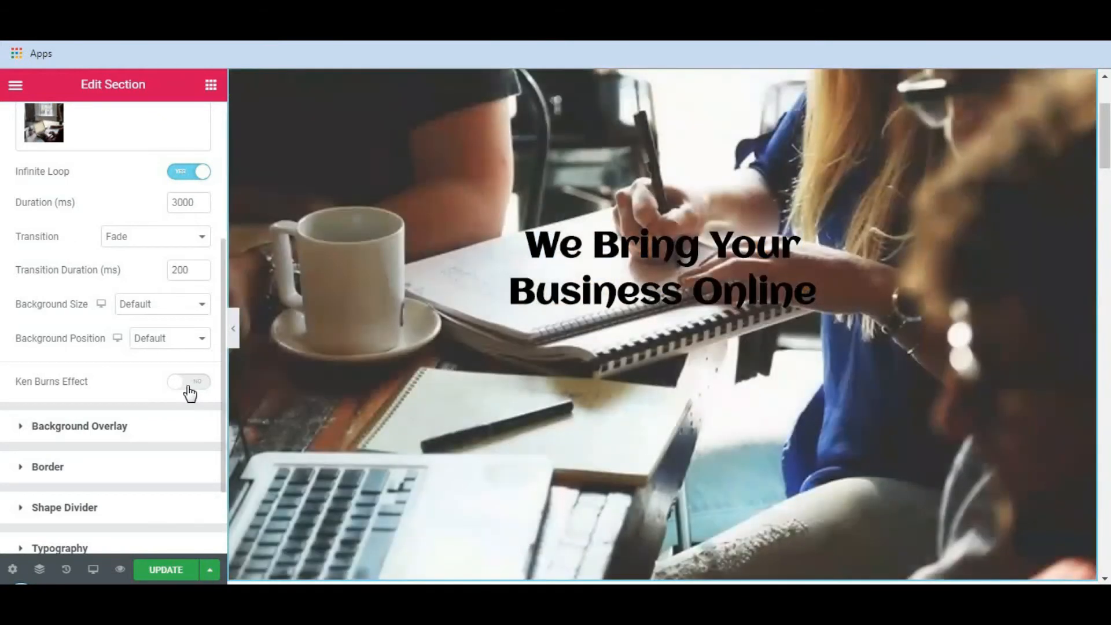
{"action": "left_click", "coordinate": [190, 392]}
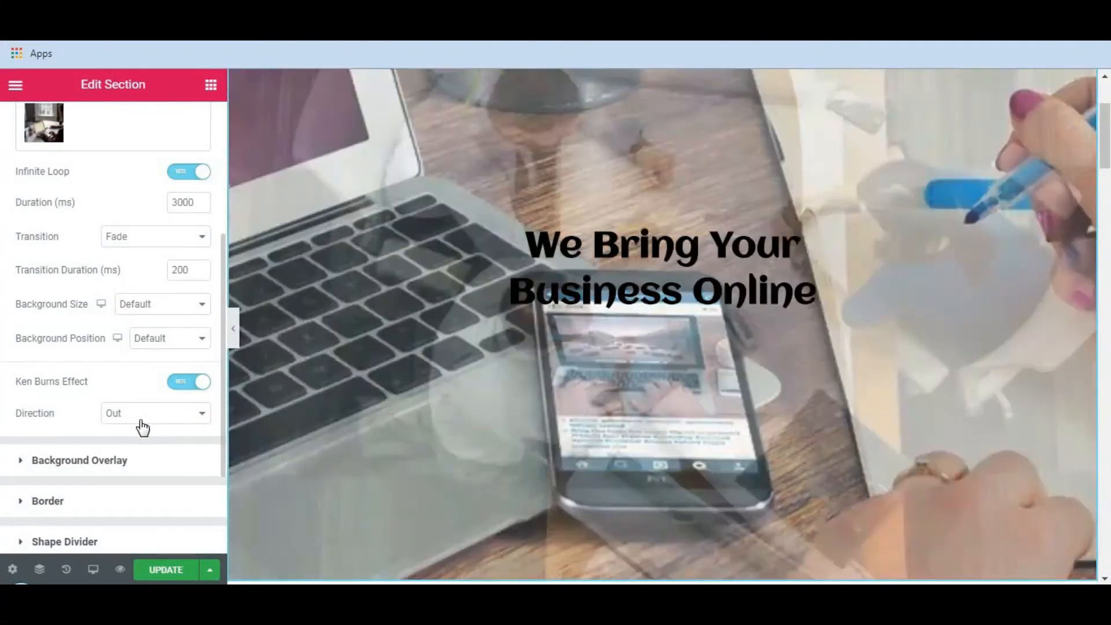
{"action": "left_click", "coordinate": [141, 421]}
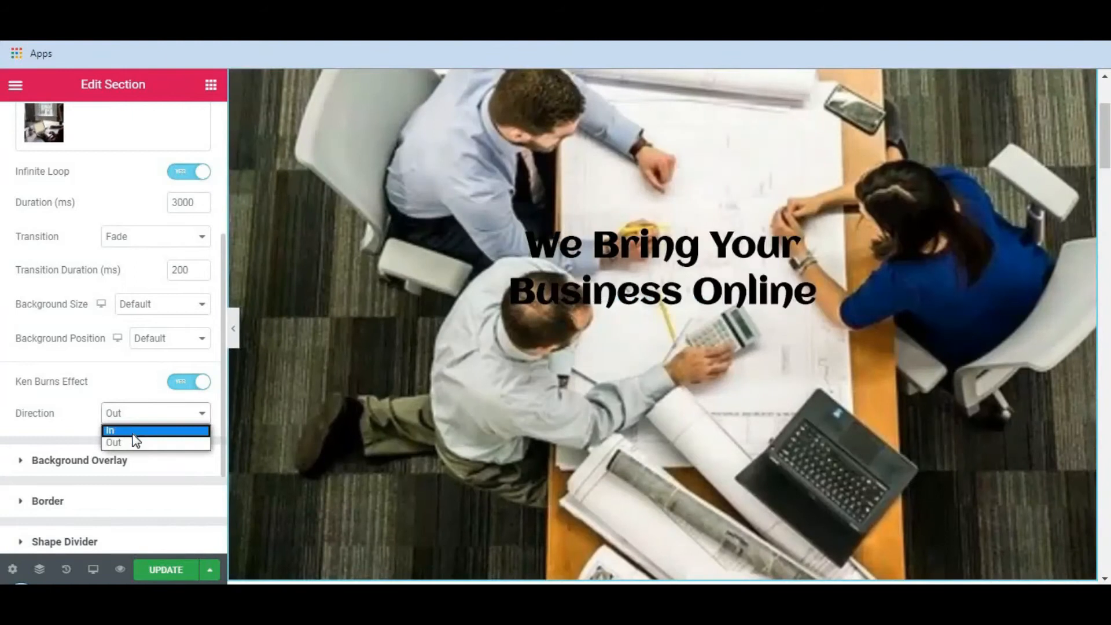
{"action": "left_click", "coordinate": [143, 426]}
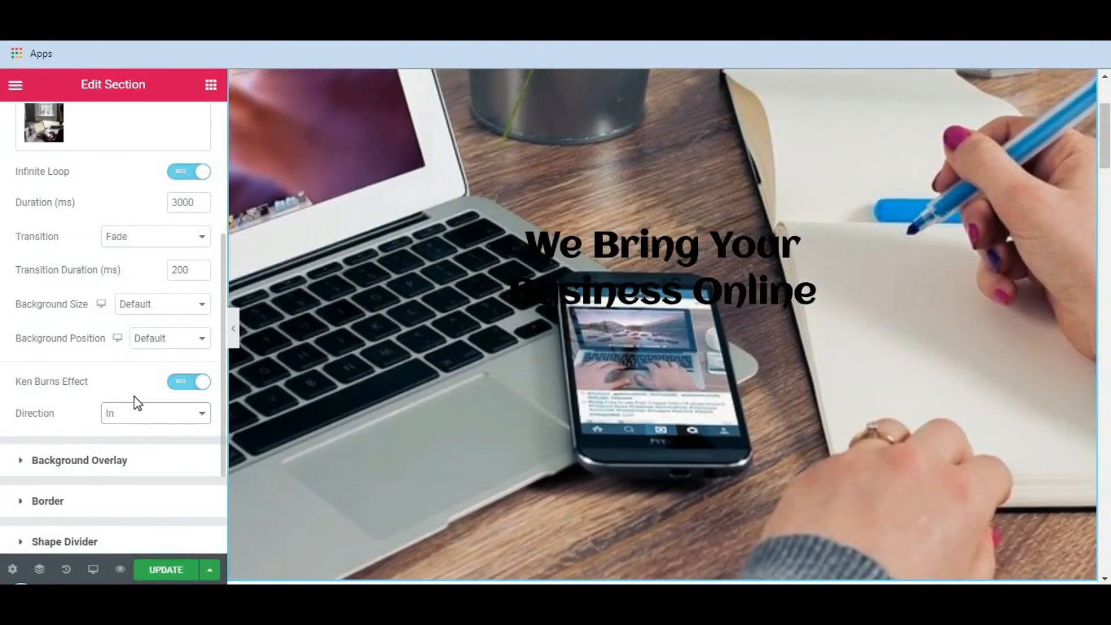
{"action": "scroll", "coordinate": [134, 402], "scroll_direction": "down", "scroll_amount": 2}
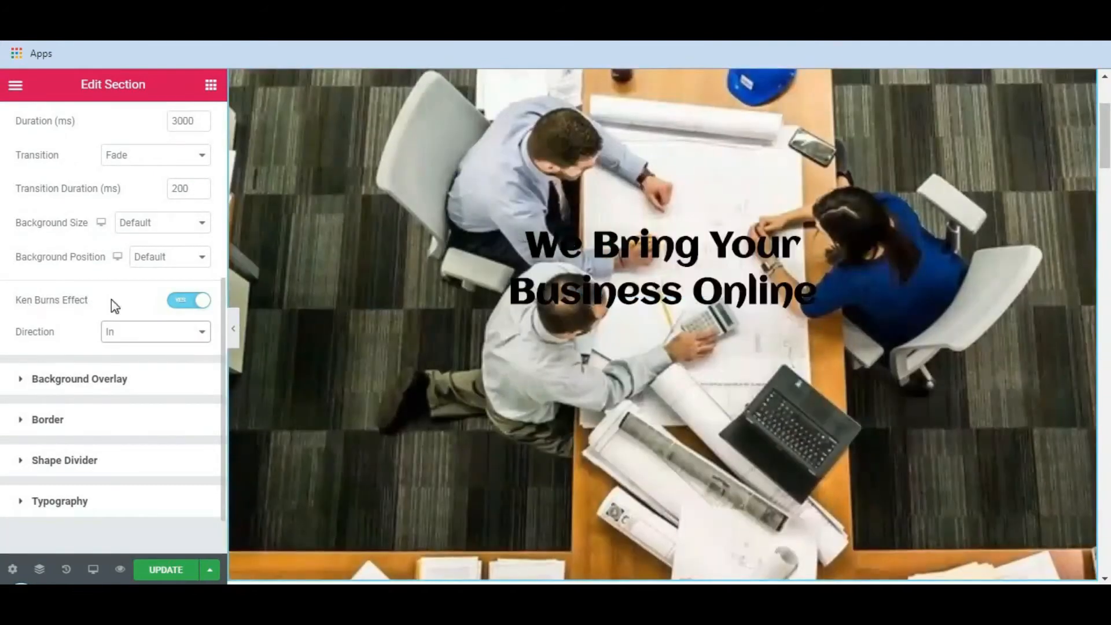
{"action": "left_click", "coordinate": [185, 301]}
Set the hero section's background overlay type to gradient.
{"action": "left_click", "coordinate": [133, 346]}
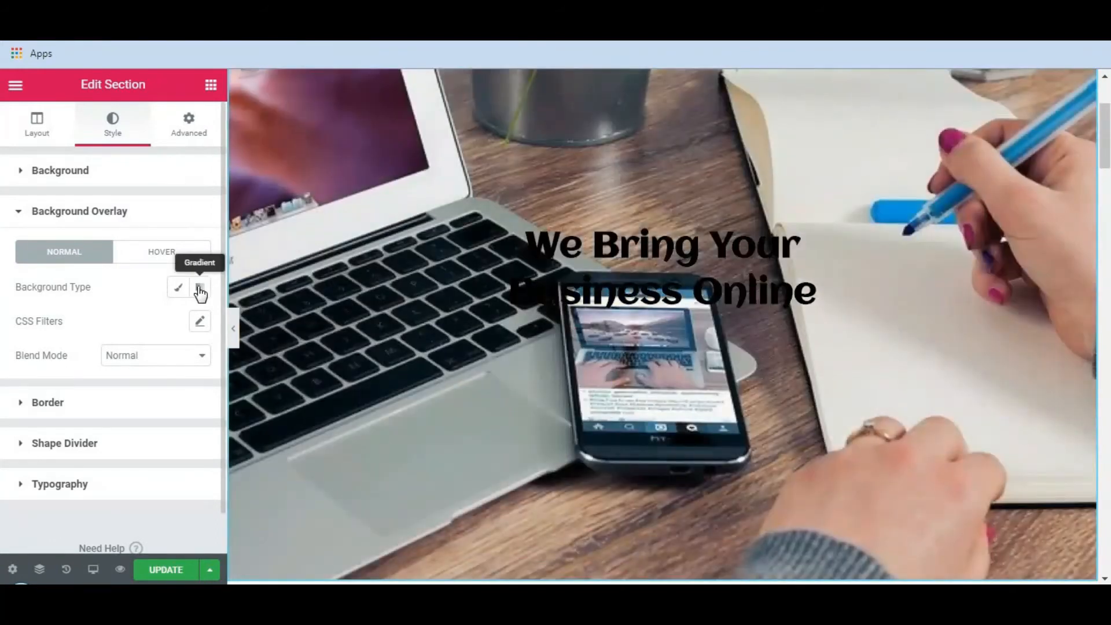
{"action": "left_click", "coordinate": [200, 293]}
{"action": "scroll", "coordinate": [154, 359], "scroll_direction": "down", "scroll_amount": 1}
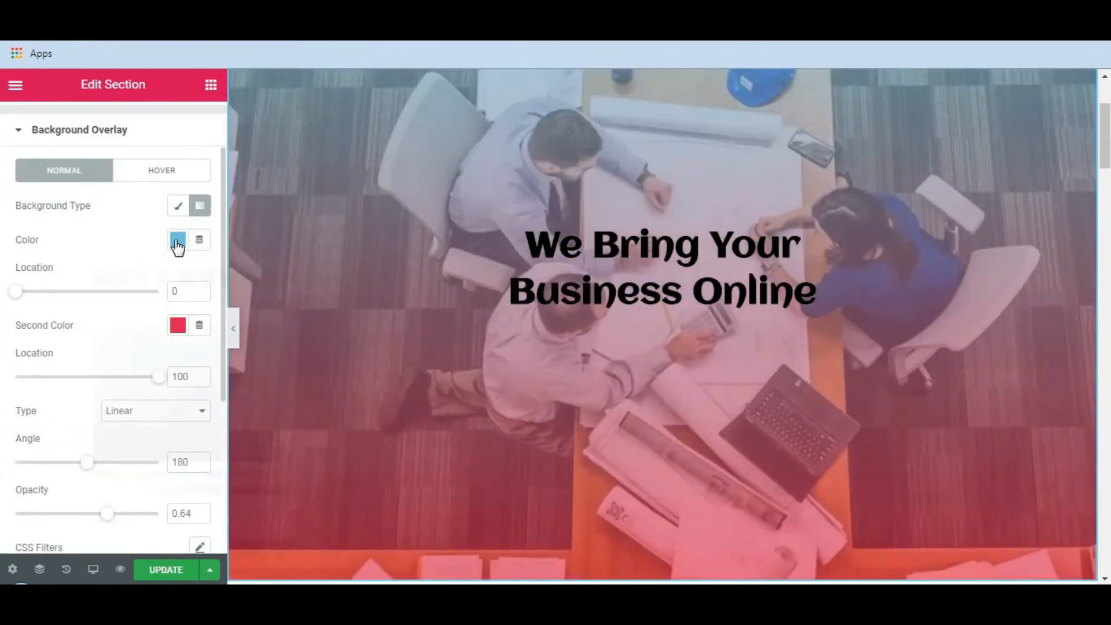
Try black #000000 as the overlay gradient's first color and light blue #6EC1E4 as its second color.
{"action": "left_click", "coordinate": [178, 240]}
{"action": "left_click", "coordinate": [227, 281]}
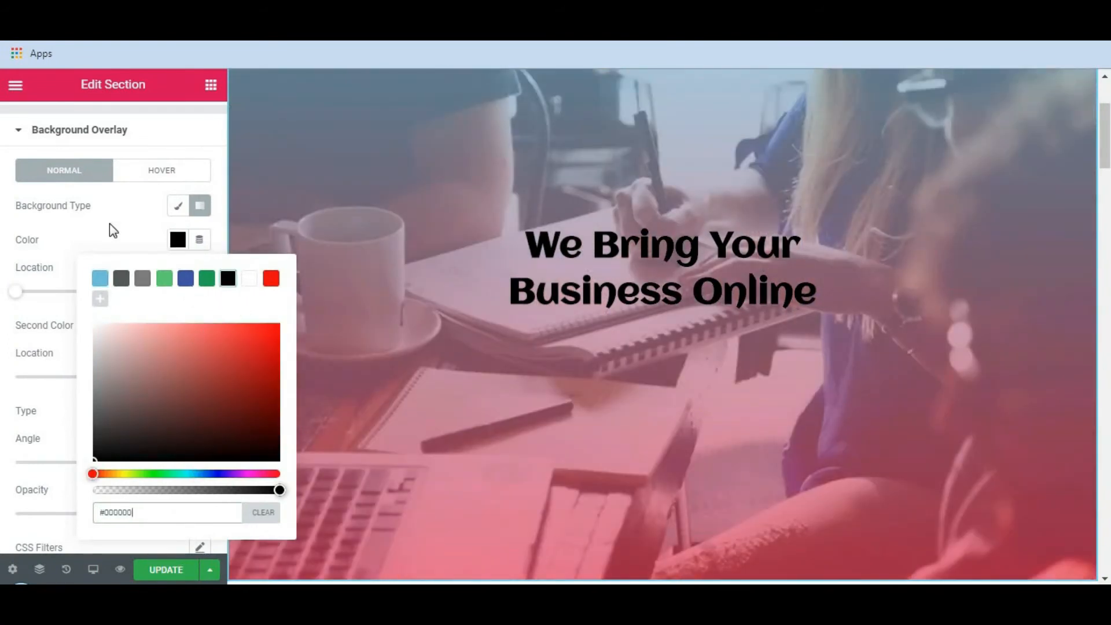
{"action": "left_click", "coordinate": [109, 224]}
{"action": "left_click", "coordinate": [178, 325]}
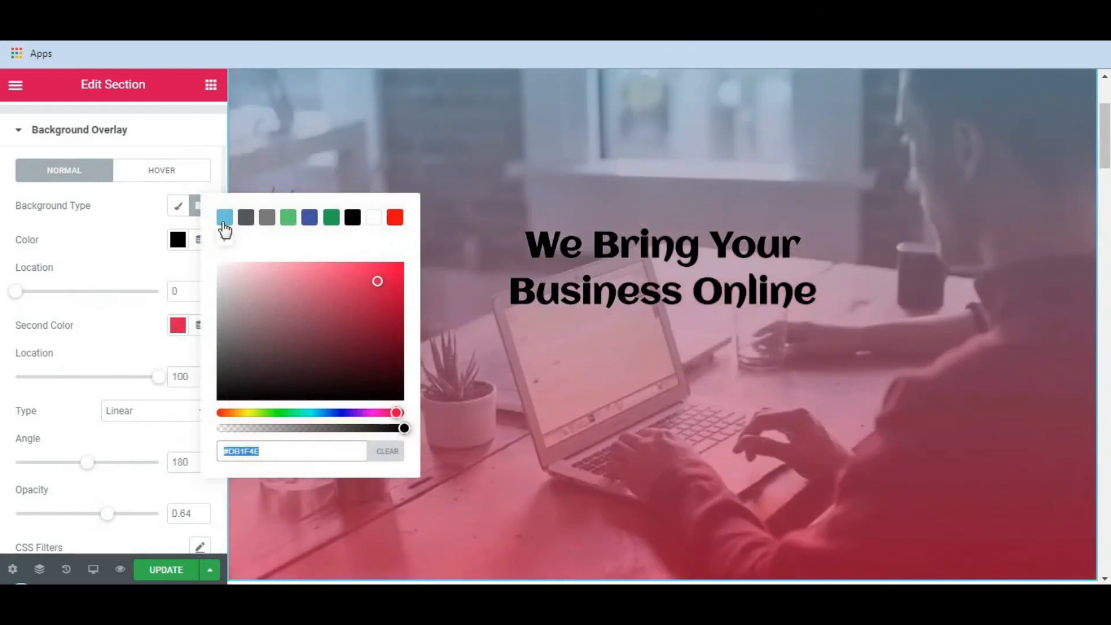
{"action": "left_click", "coordinate": [225, 218]}
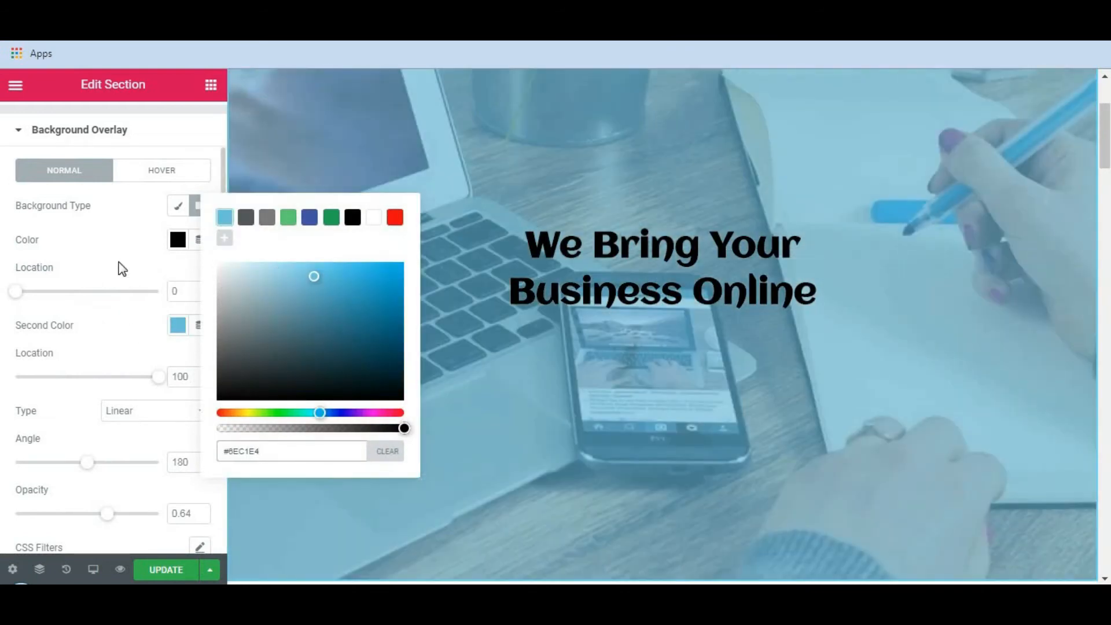
{"action": "left_click", "coordinate": [160, 248]}
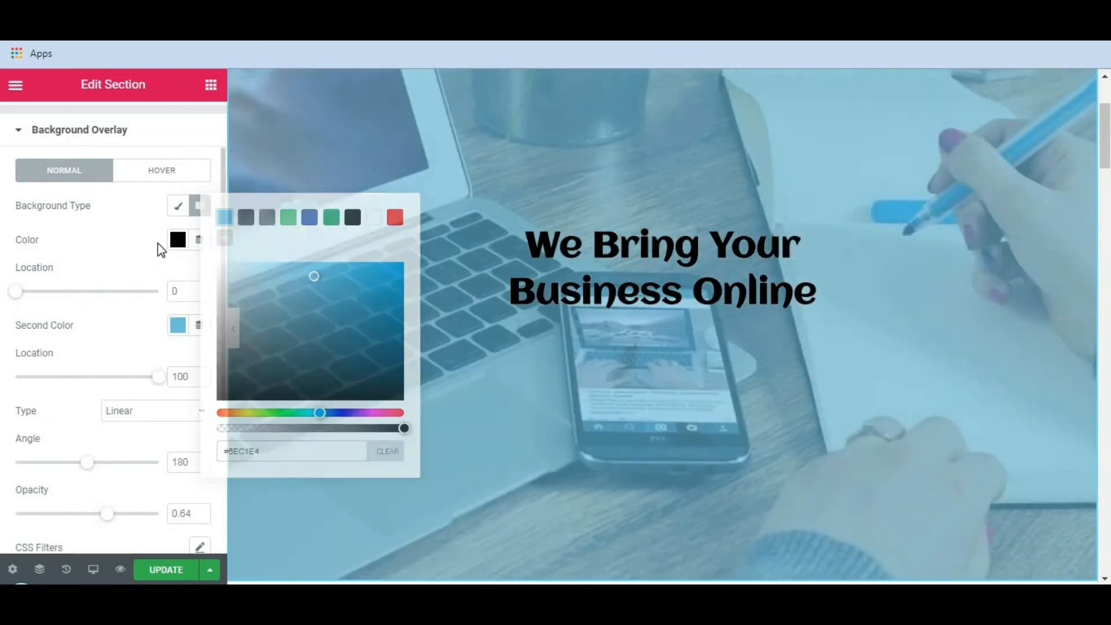
Set the overlay gradient's first color to blue #4054B2 and its second color to green #61CE70.
{"action": "left_click", "coordinate": [182, 248]}
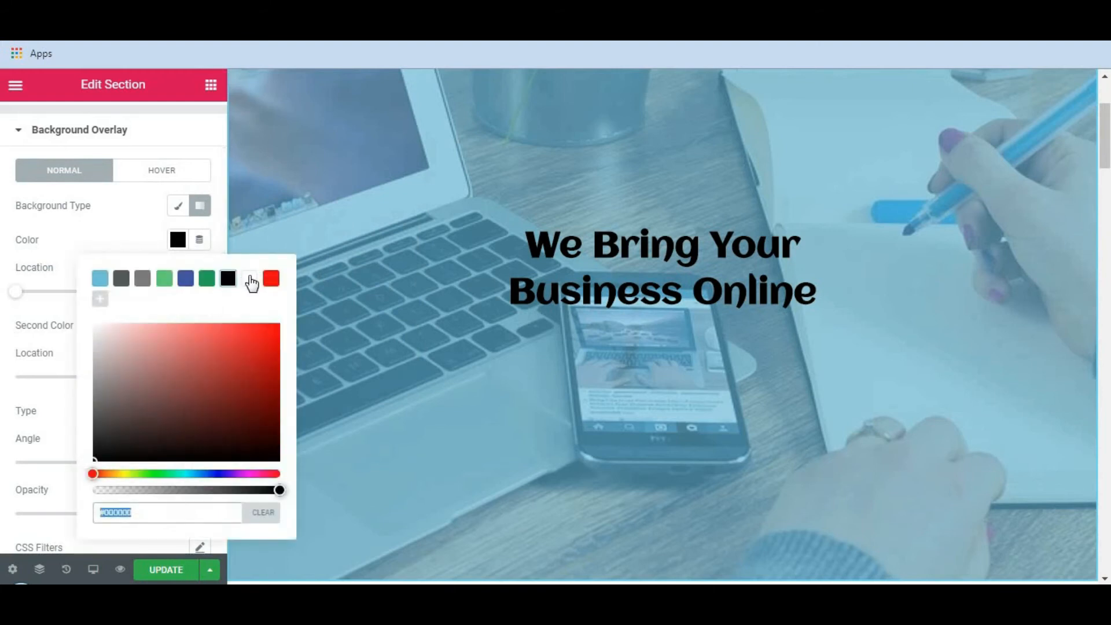
{"action": "left_click", "coordinate": [249, 279]}
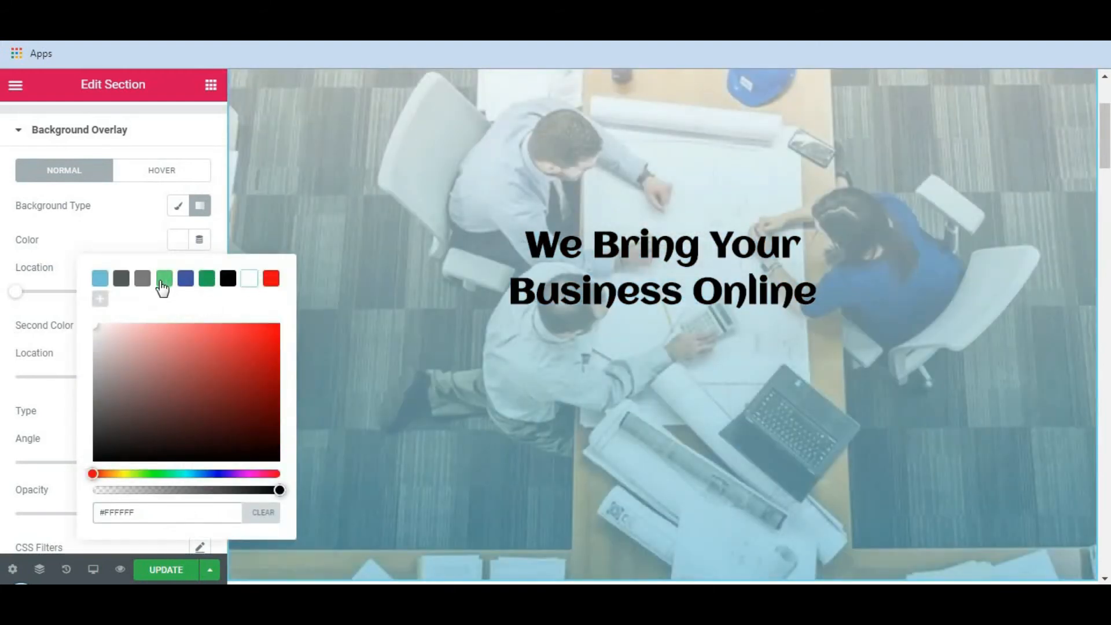
{"action": "left_click", "coordinate": [162, 281]}
{"action": "left_click", "coordinate": [185, 279]}
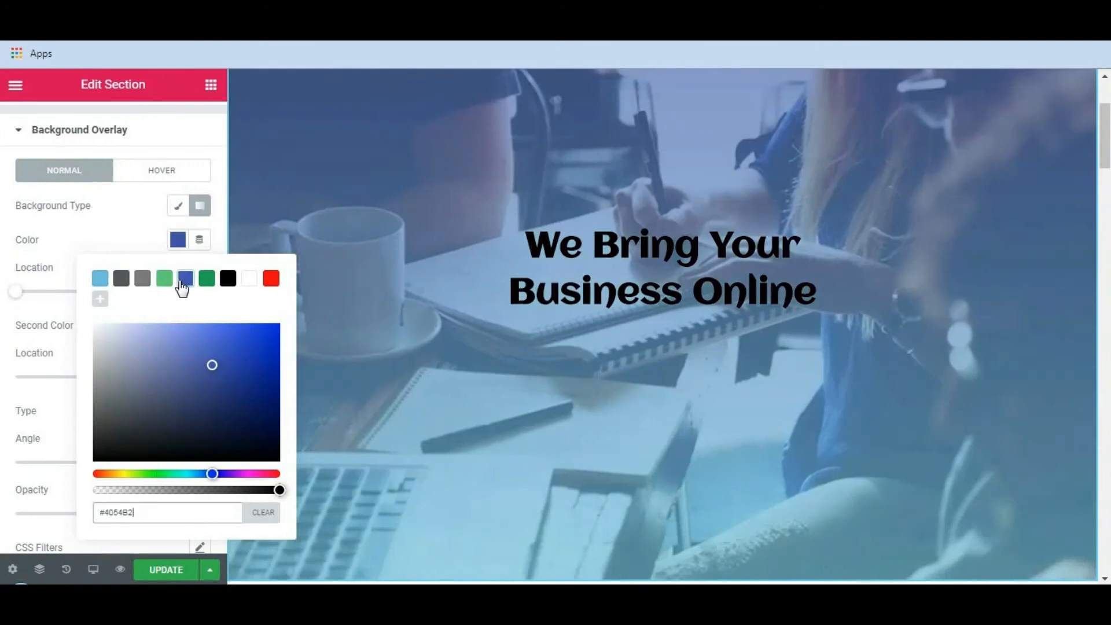
{"action": "left_click", "coordinate": [176, 325]}
{"action": "left_click", "coordinate": [289, 209]}
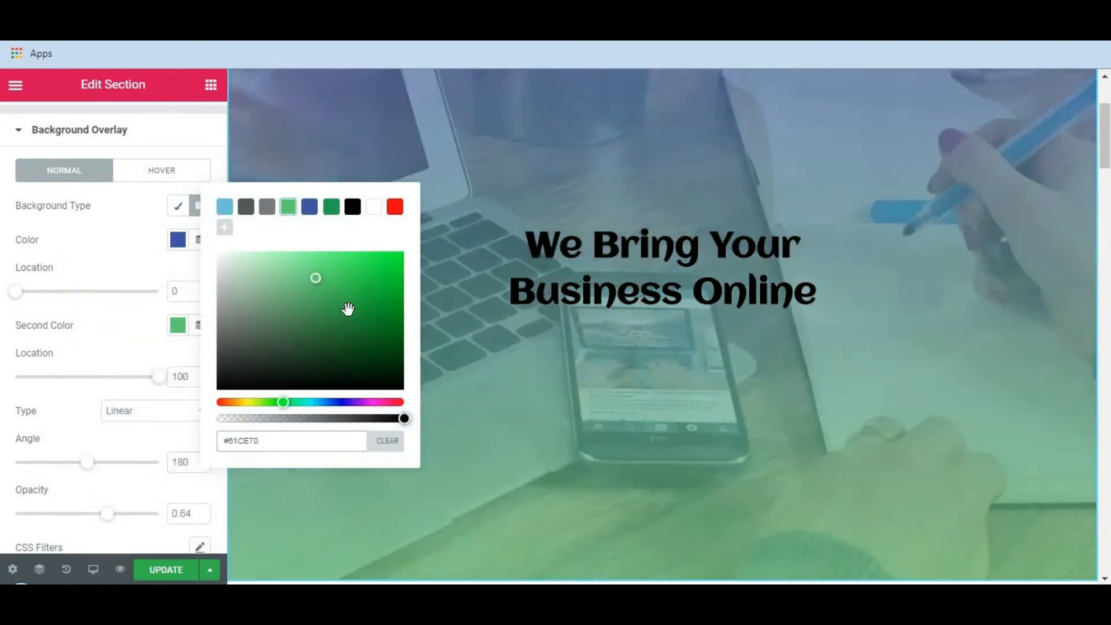
{"action": "left_click", "coordinate": [123, 247]}
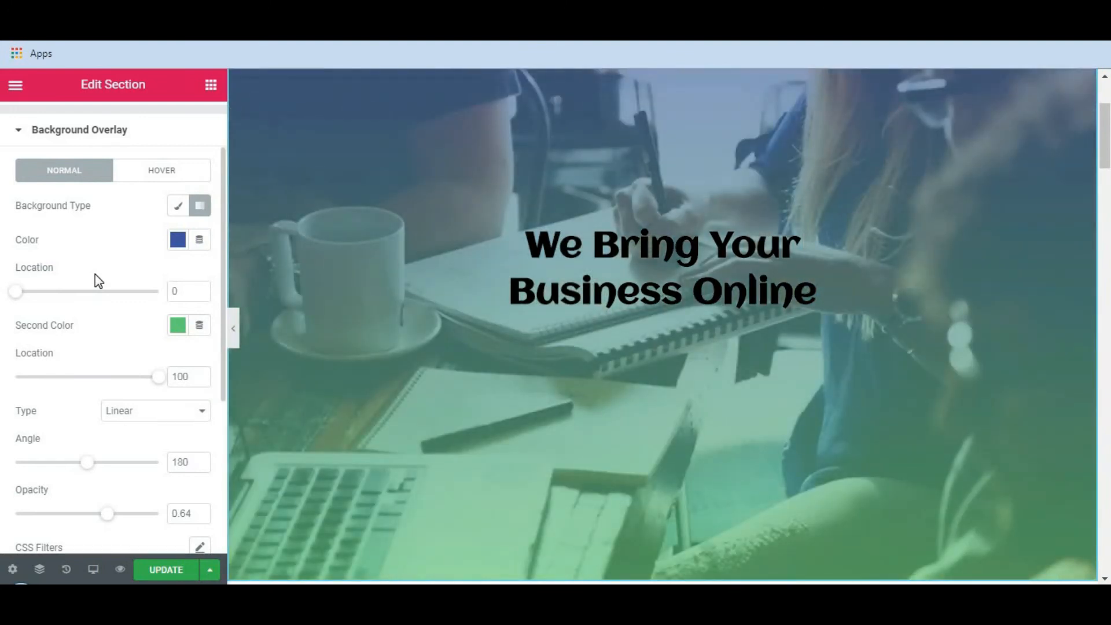
Try the Screen, Darken, Lighten, Saturation and Luminosity blend modes on the background overlay, and return it to Normal.
{"action": "scroll", "coordinate": [102, 275], "scroll_direction": "down", "scroll_amount": 4}
{"action": "scroll", "coordinate": [20, 318], "scroll_direction": "down", "scroll_amount": 1}
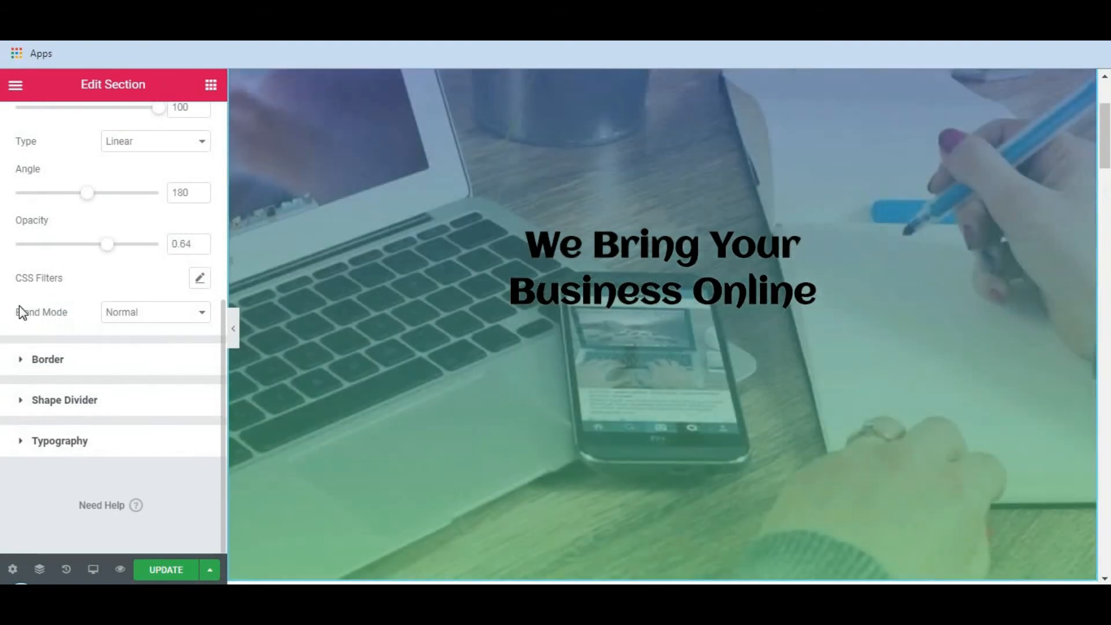
{"action": "left_click", "coordinate": [169, 318]}
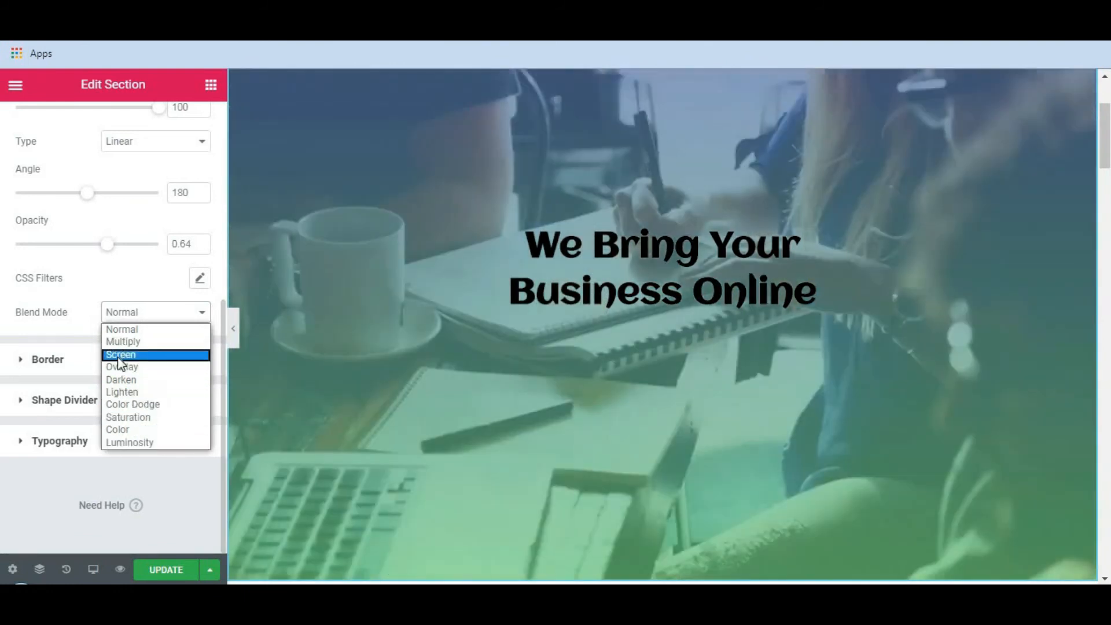
{"action": "left_click", "coordinate": [119, 355]}
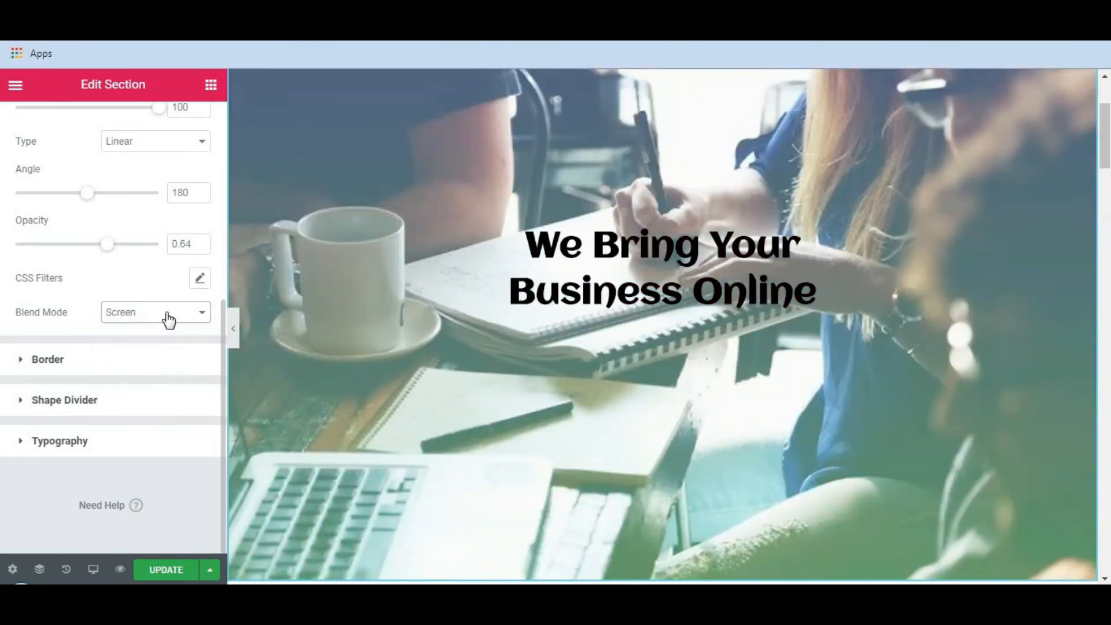
{"action": "left_click", "coordinate": [169, 317]}
{"action": "left_click", "coordinate": [131, 380]}
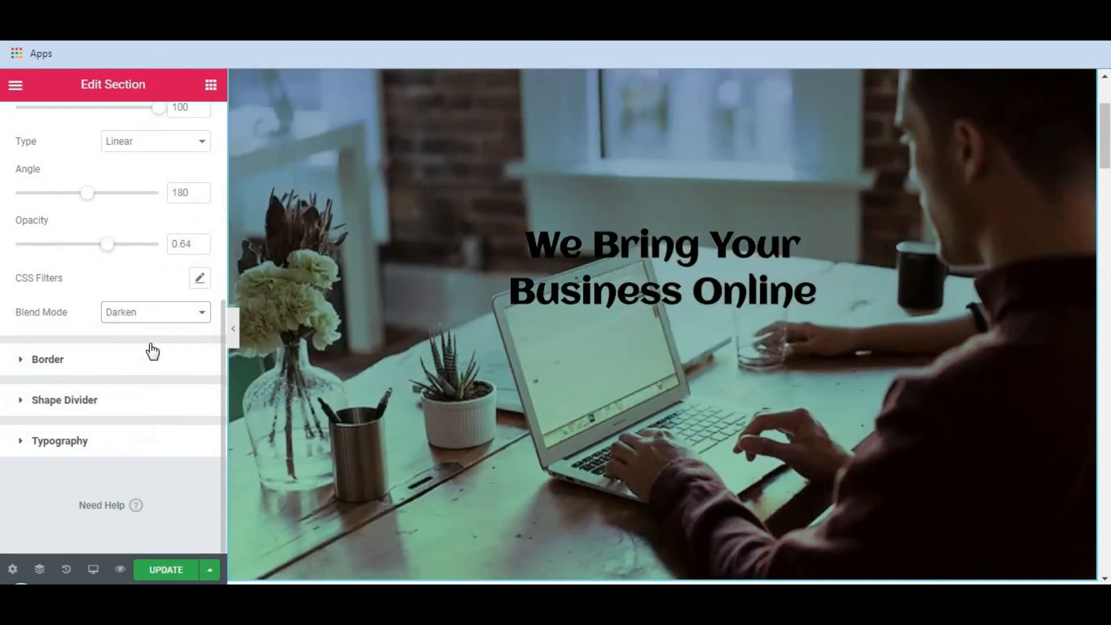
{"action": "left_click", "coordinate": [156, 312]}
{"action": "left_click", "coordinate": [123, 390]}
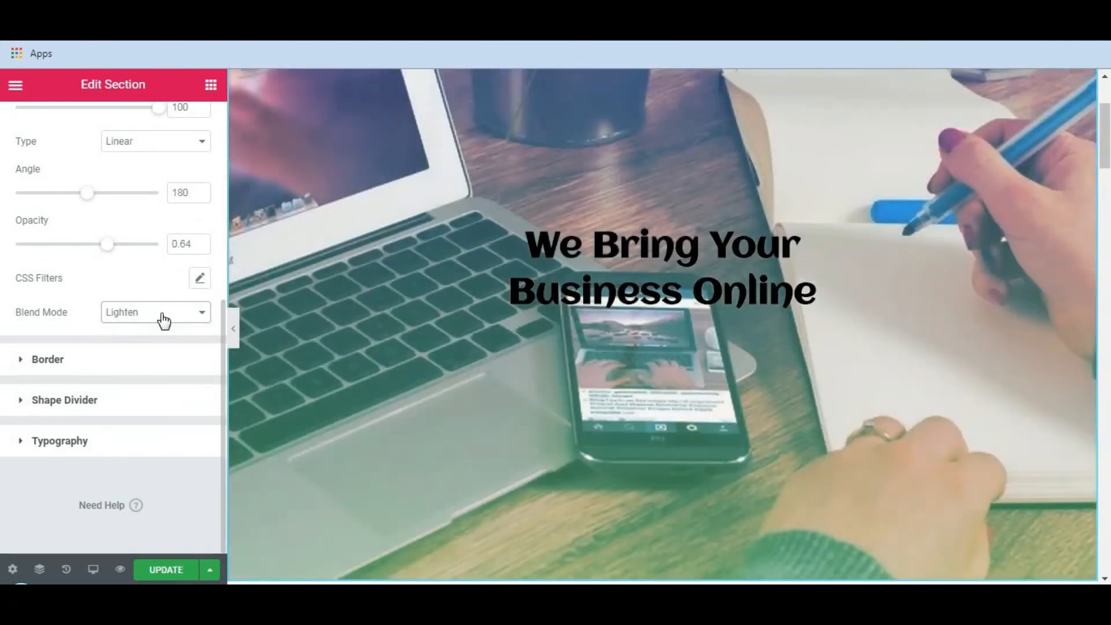
{"action": "left_click", "coordinate": [164, 316]}
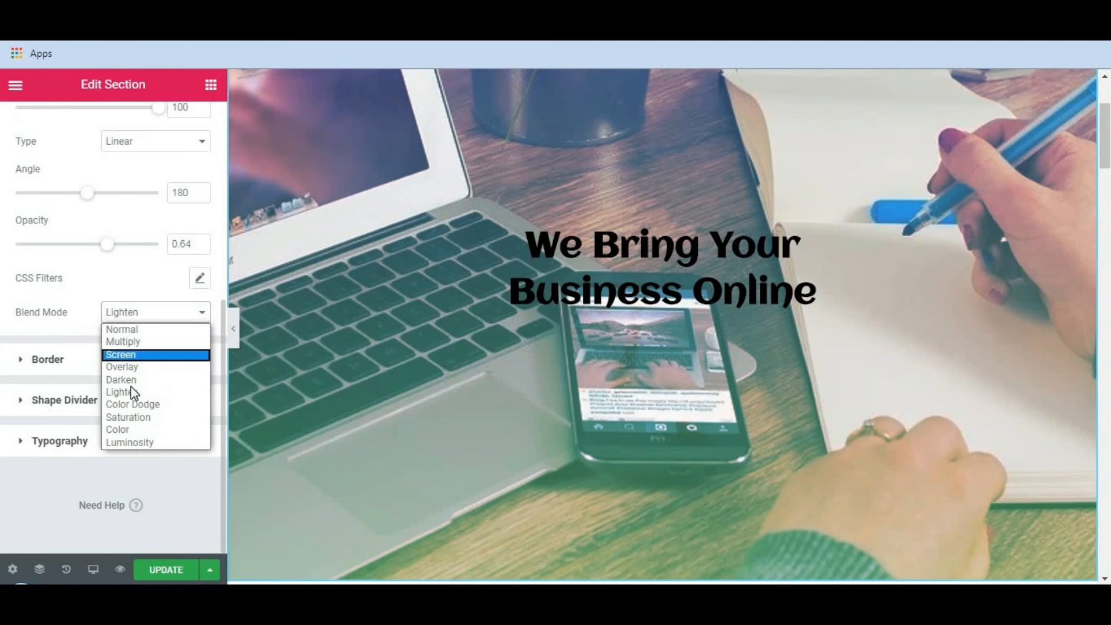
{"action": "left_click", "coordinate": [139, 418]}
{"action": "left_click", "coordinate": [169, 318]}
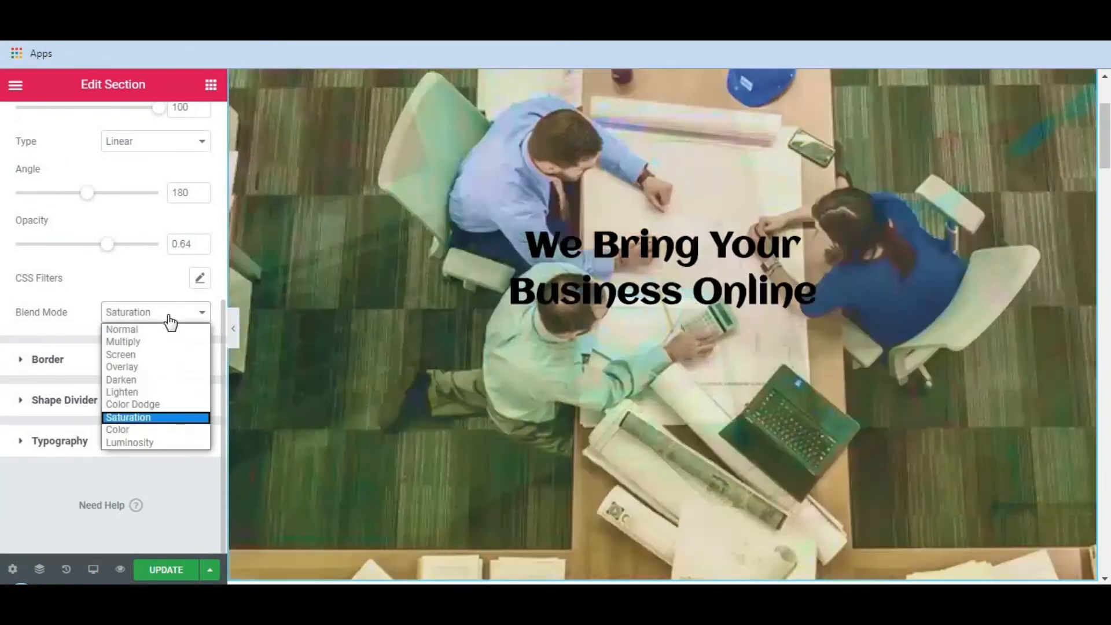
{"action": "key", "text": "Return"}
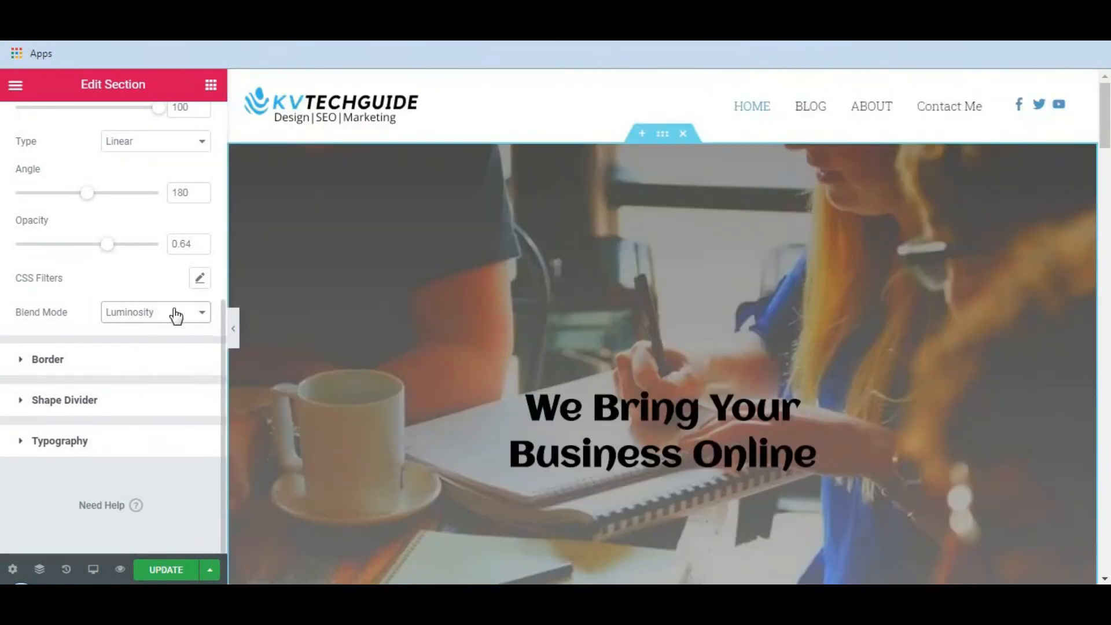
{"action": "left_click", "coordinate": [174, 313]}
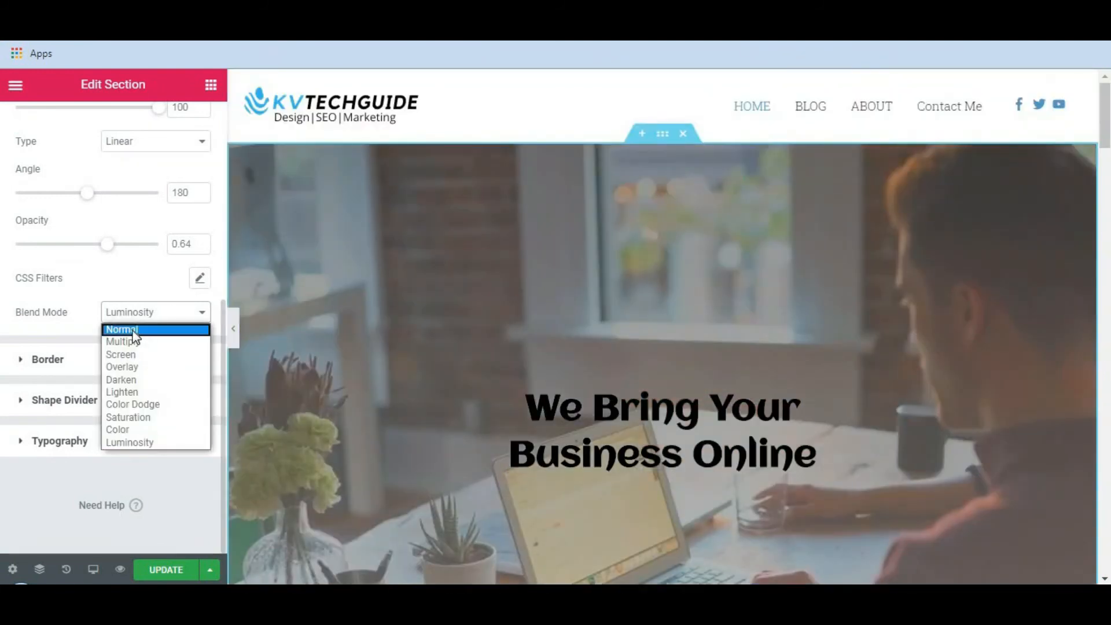
{"action": "left_click", "coordinate": [123, 329]}
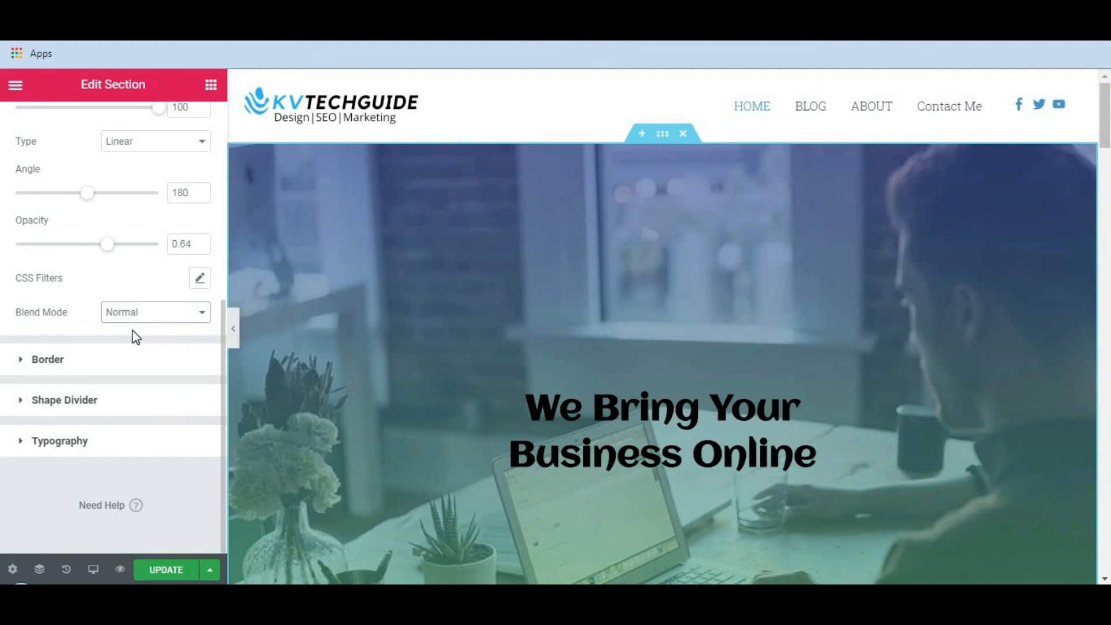
Update the page to save the hero section's slideshow and gradient overlay.
{"action": "scroll", "coordinate": [628, 352], "scroll_direction": "down", "scroll_amount": 2}
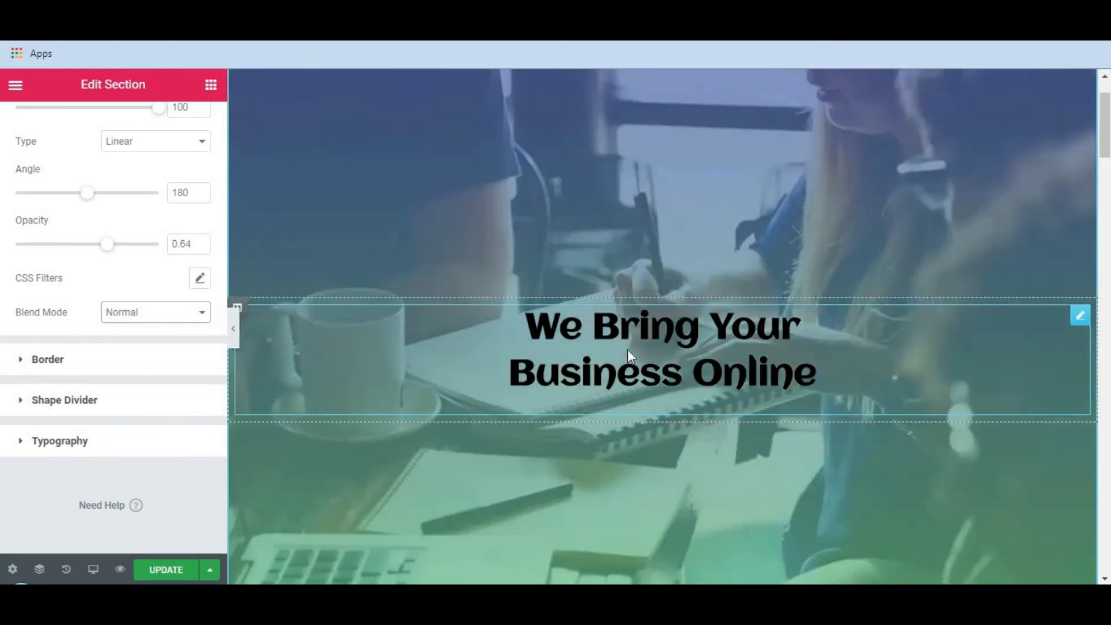
{"action": "left_click", "coordinate": [164, 573]}
{"action": "scroll", "coordinate": [432, 363], "scroll_direction": "up", "scroll_amount": 2}
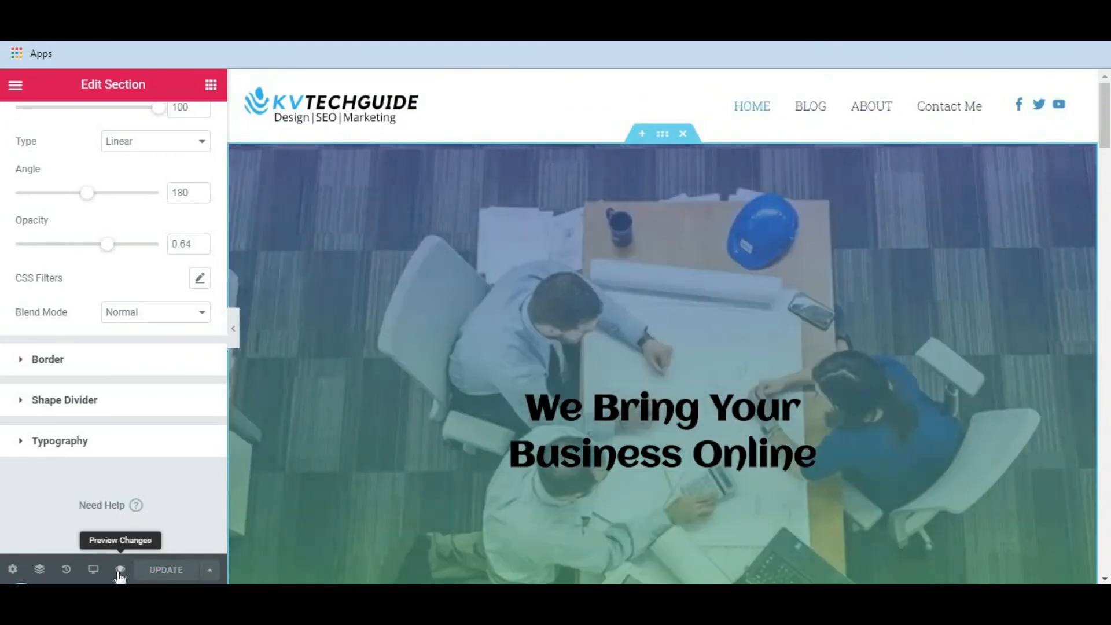
Preview the page and look over the hero section's slideshow with its gradient overlay.
{"action": "left_click", "coordinate": [119, 571]}
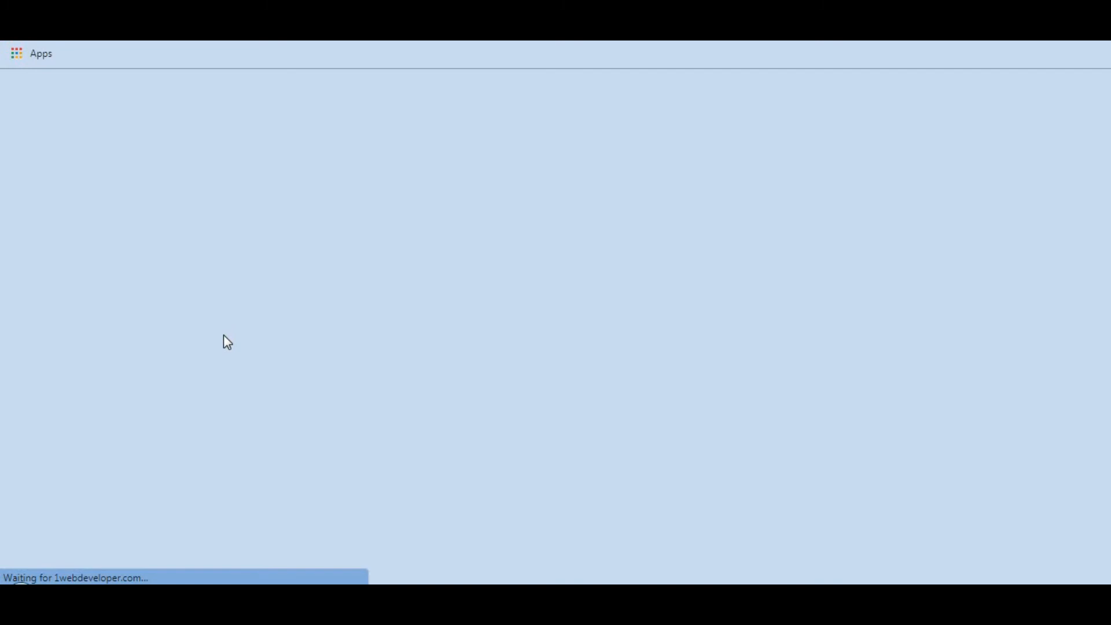
{"action": "scroll", "coordinate": [452, 227], "scroll_direction": "down", "scroll_amount": 3}
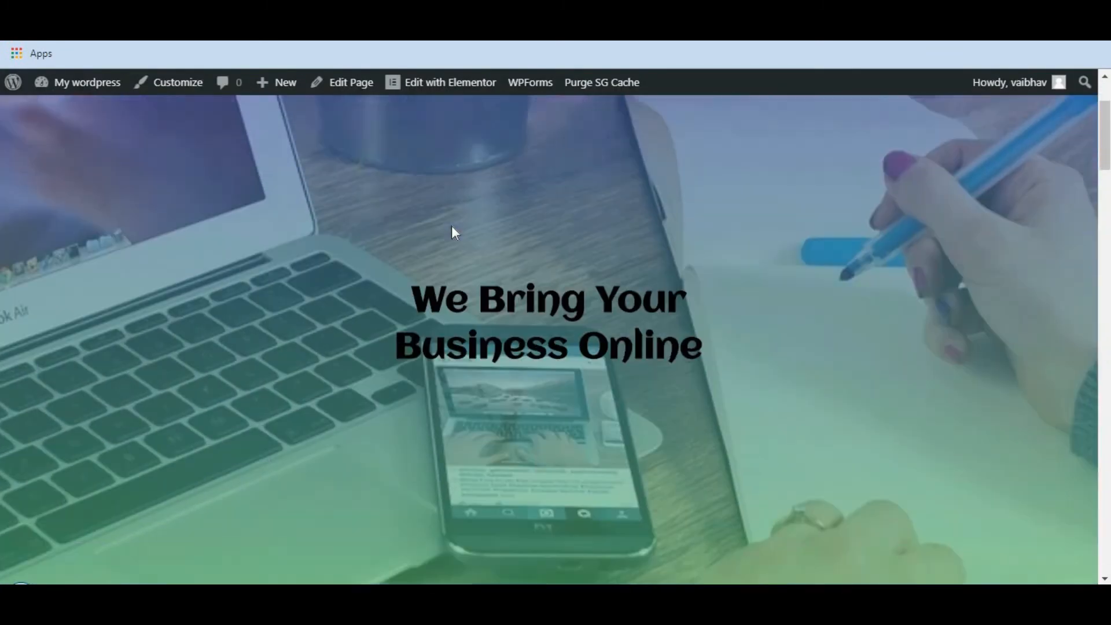
{"action": "scroll", "coordinate": [457, 233], "scroll_direction": "up", "scroll_amount": 2}
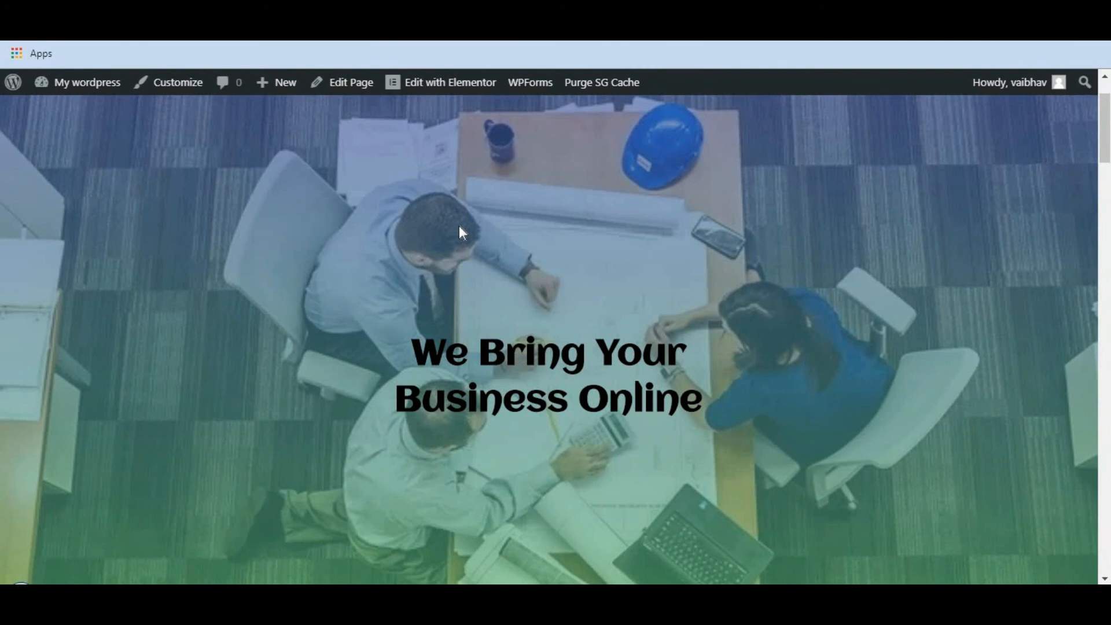
{"action": "scroll", "coordinate": [462, 223], "scroll_direction": "up", "scroll_amount": 2}
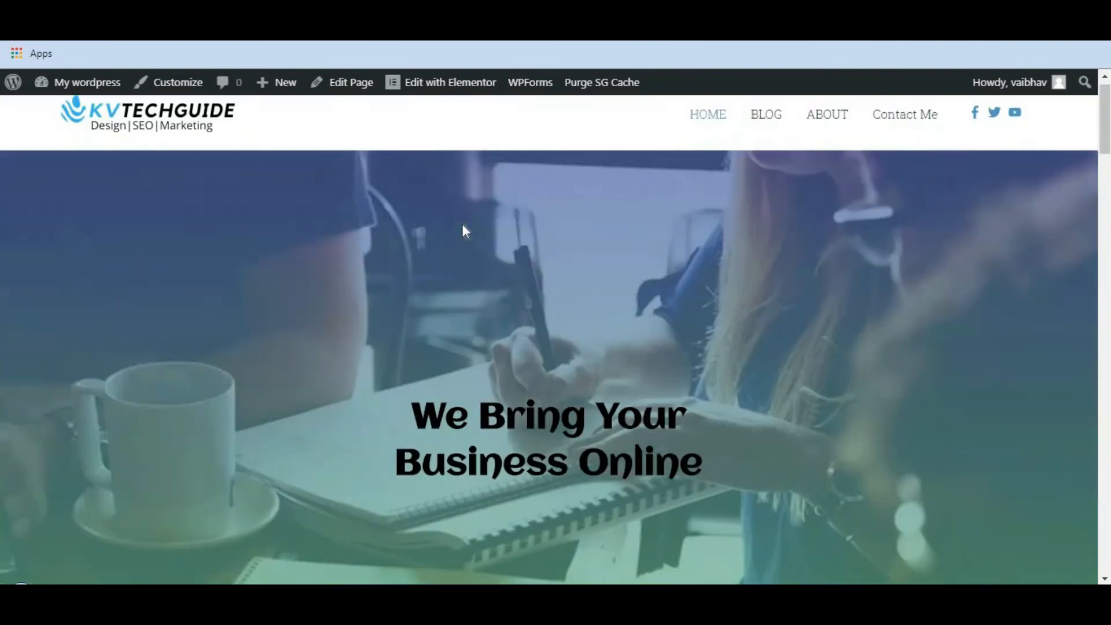
Return to the editor, enable the Ken Burns effect on the background slideshow again, and update the page.
{"action": "scroll", "coordinate": [575, 214], "scroll_direction": "down", "scroll_amount": 2}
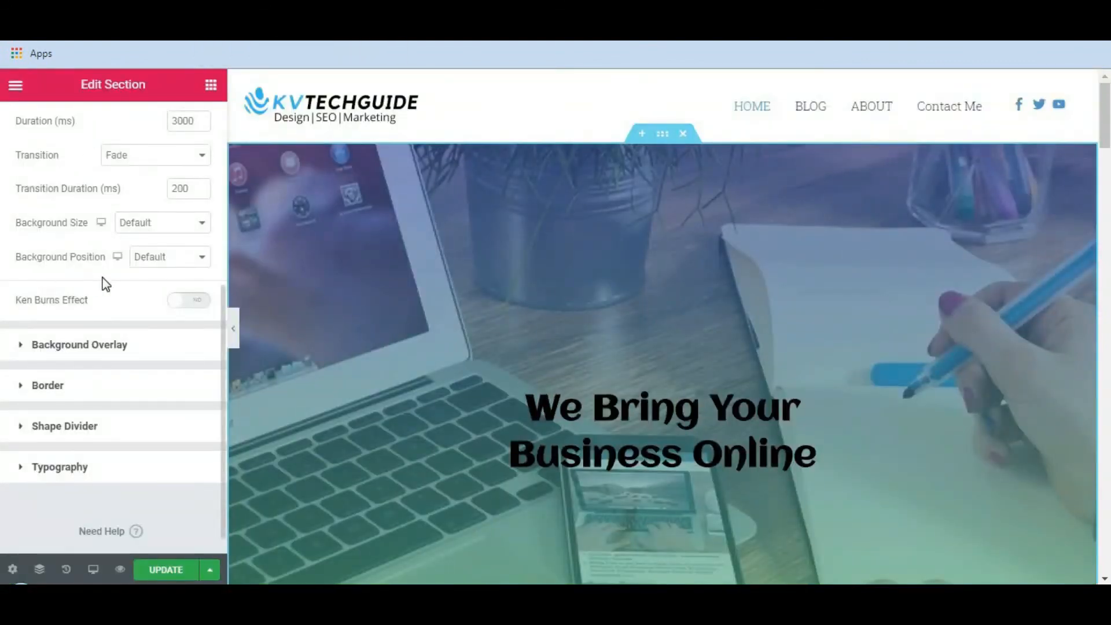
{"action": "scroll", "coordinate": [33, 306], "scroll_direction": "up", "scroll_amount": 2}
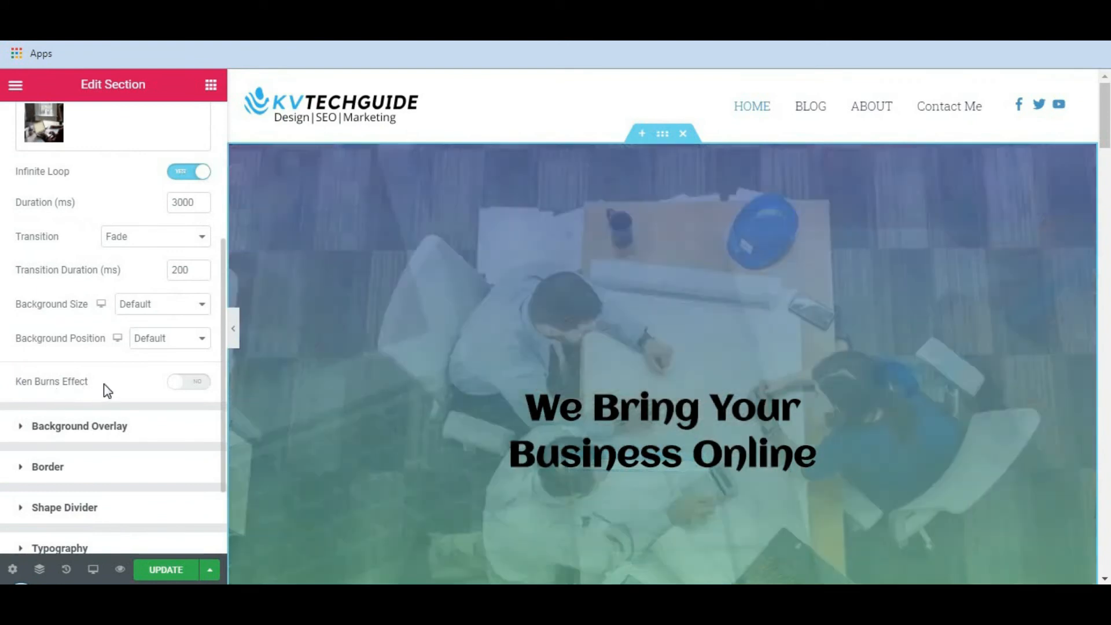
{"action": "left_click", "coordinate": [195, 385]}
{"action": "left_click", "coordinate": [154, 572]}
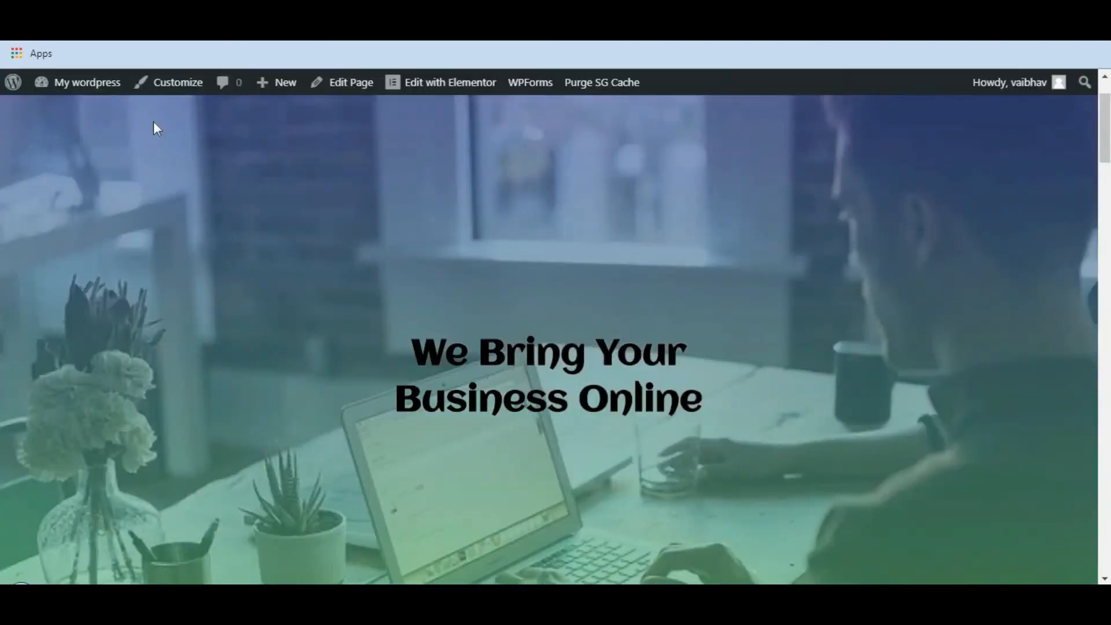
Reload the site's home page and view the hero slideshow with the Ken Burns effect.
{"action": "left_click", "coordinate": [81, 82]}
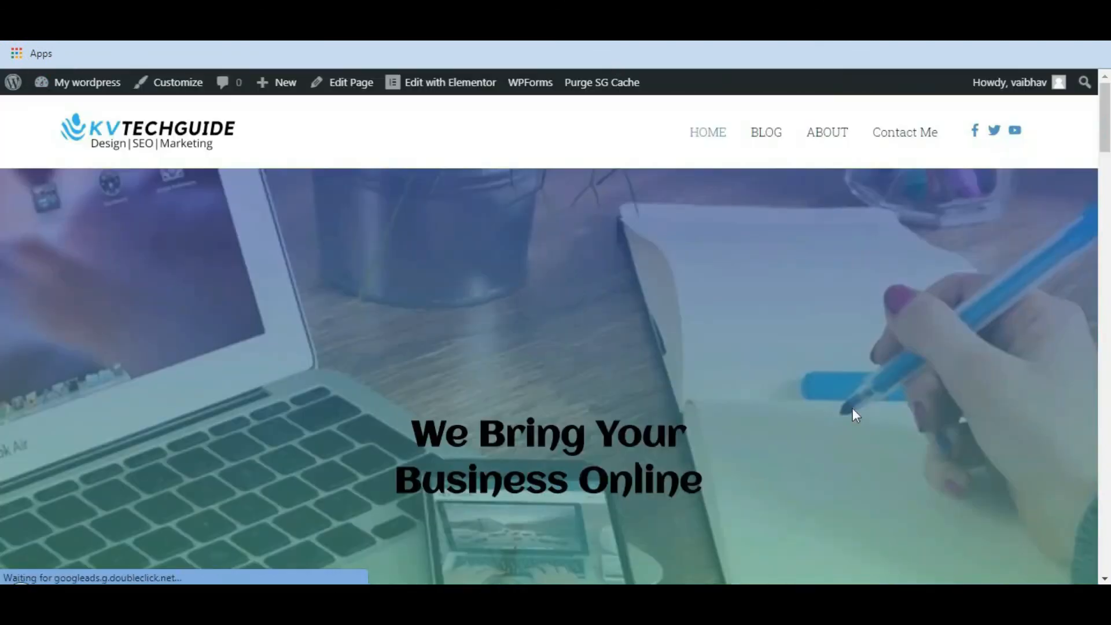
{"action": "scroll", "coordinate": [870, 384], "scroll_direction": "down", "scroll_amount": 3}
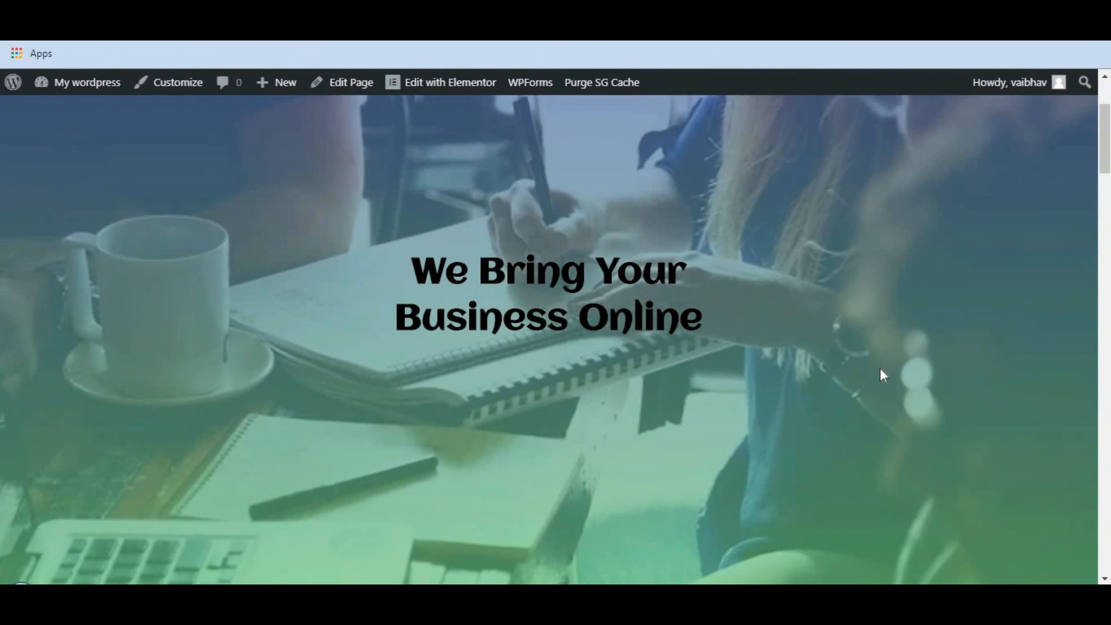